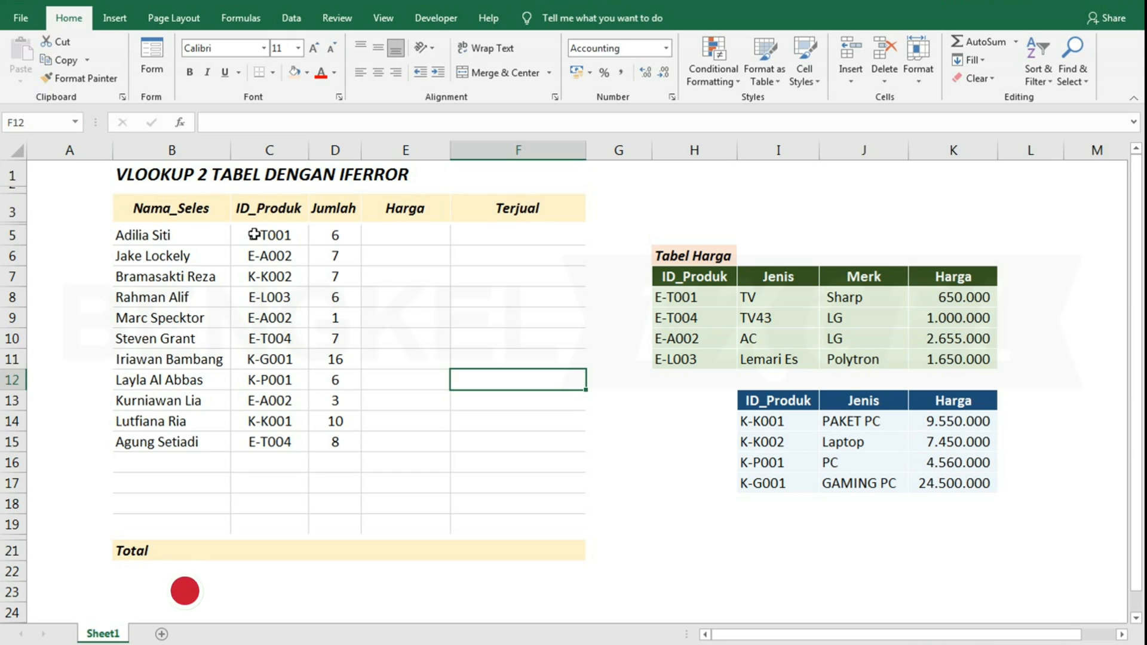
Step: Compare the E- and K-prefixed product IDs in the sales list with the ID_Produk columns of the two price tables
click(254, 234)
click(257, 256)
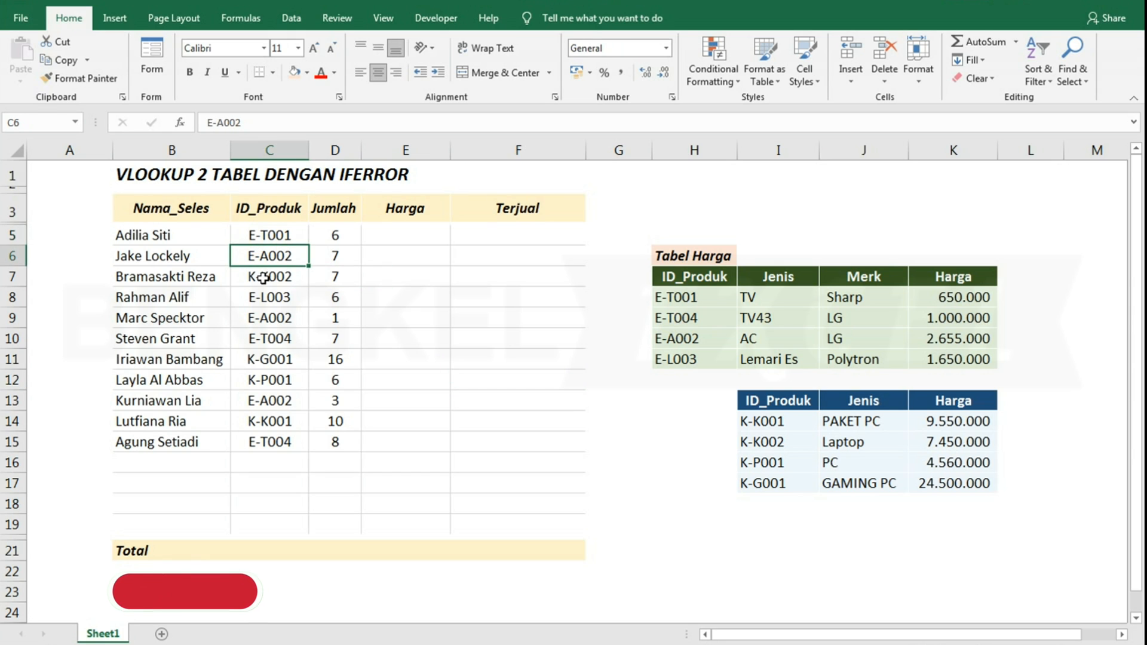
click(263, 278)
click(267, 338)
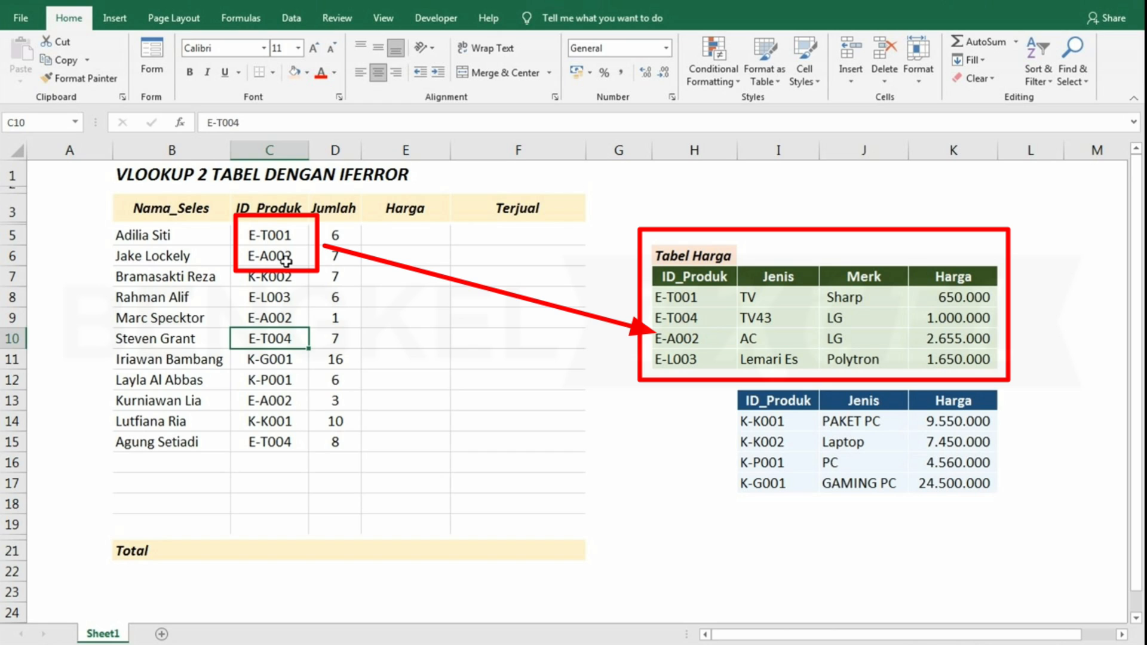
drag(274, 233, 275, 257)
drag(661, 300, 660, 359)
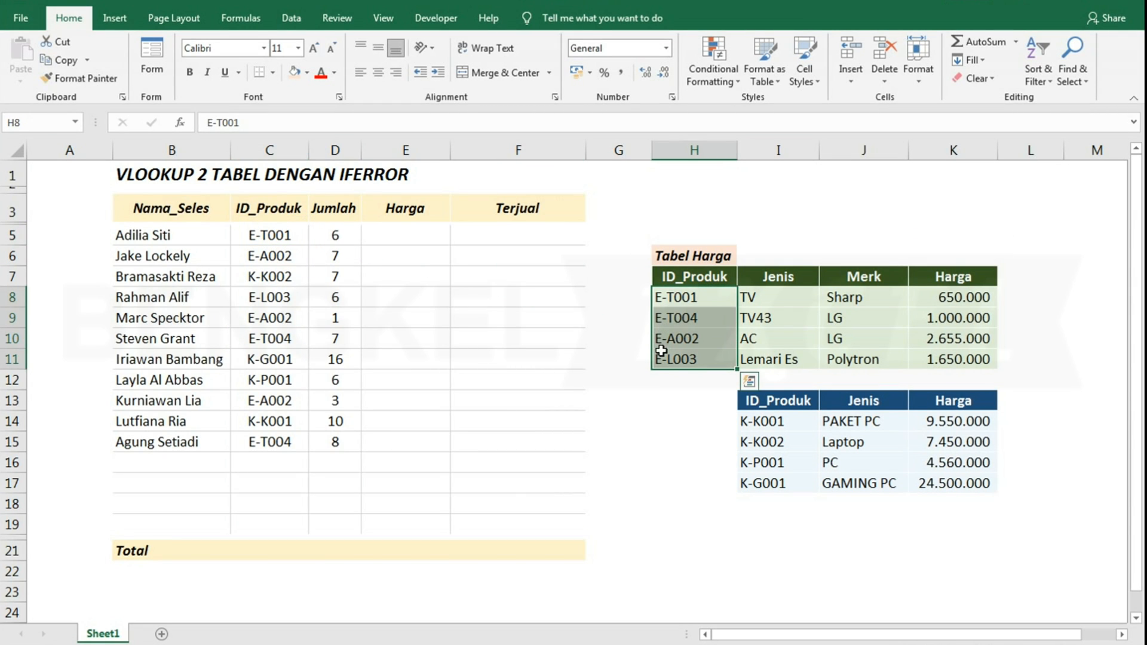
click(258, 279)
click(762, 421)
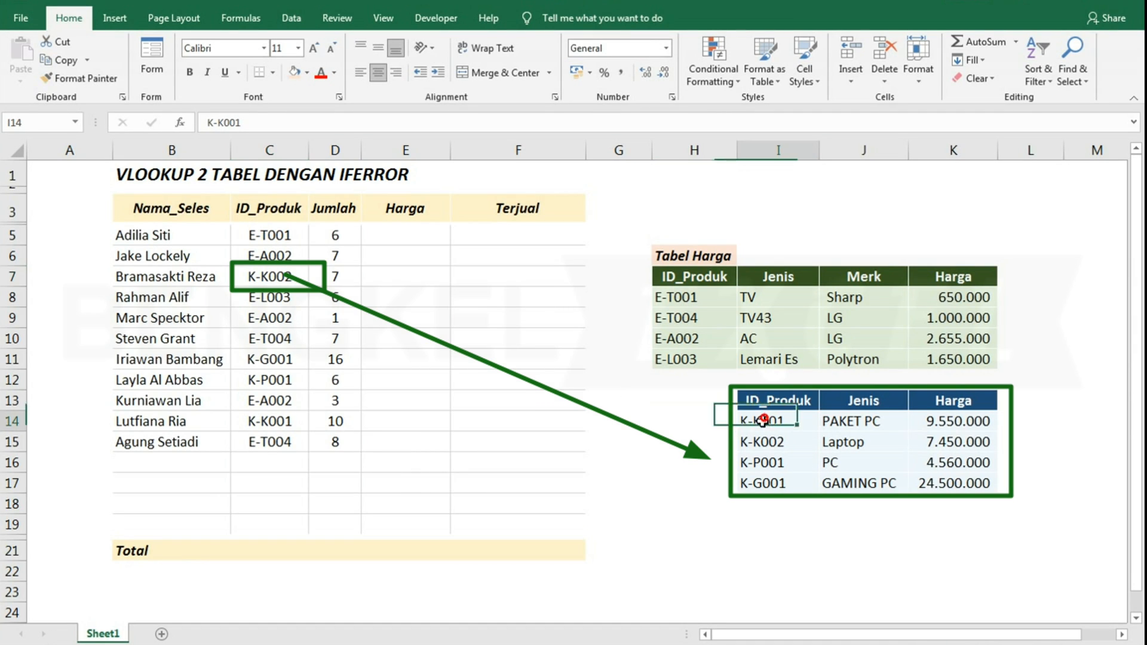
drag(762, 421, 763, 480)
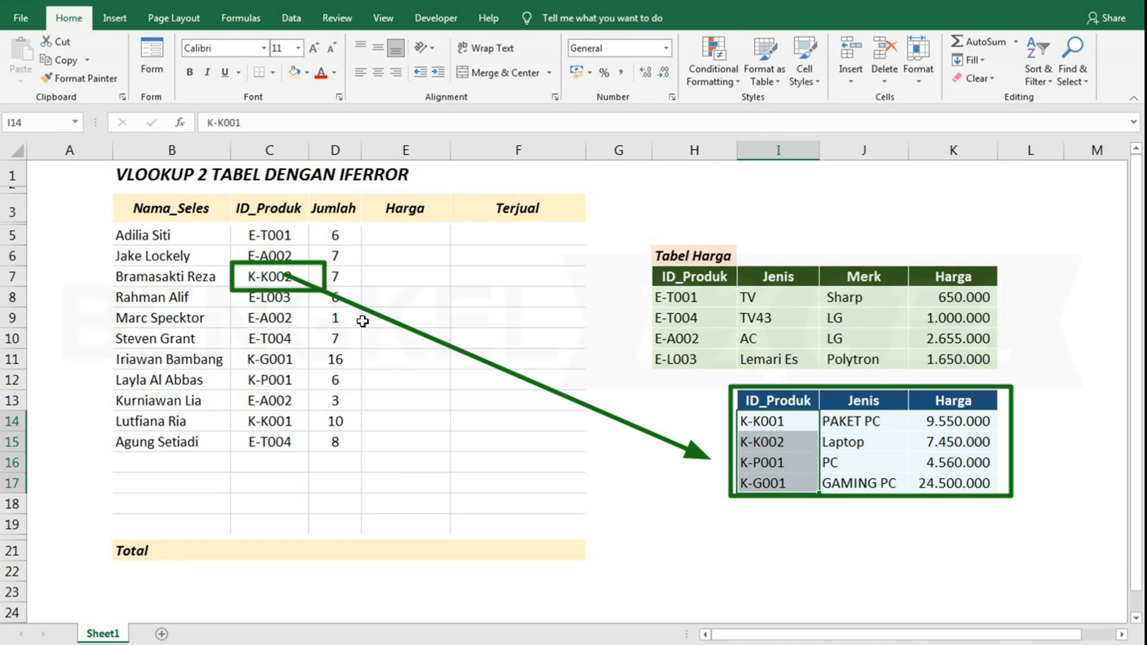
click(260, 276)
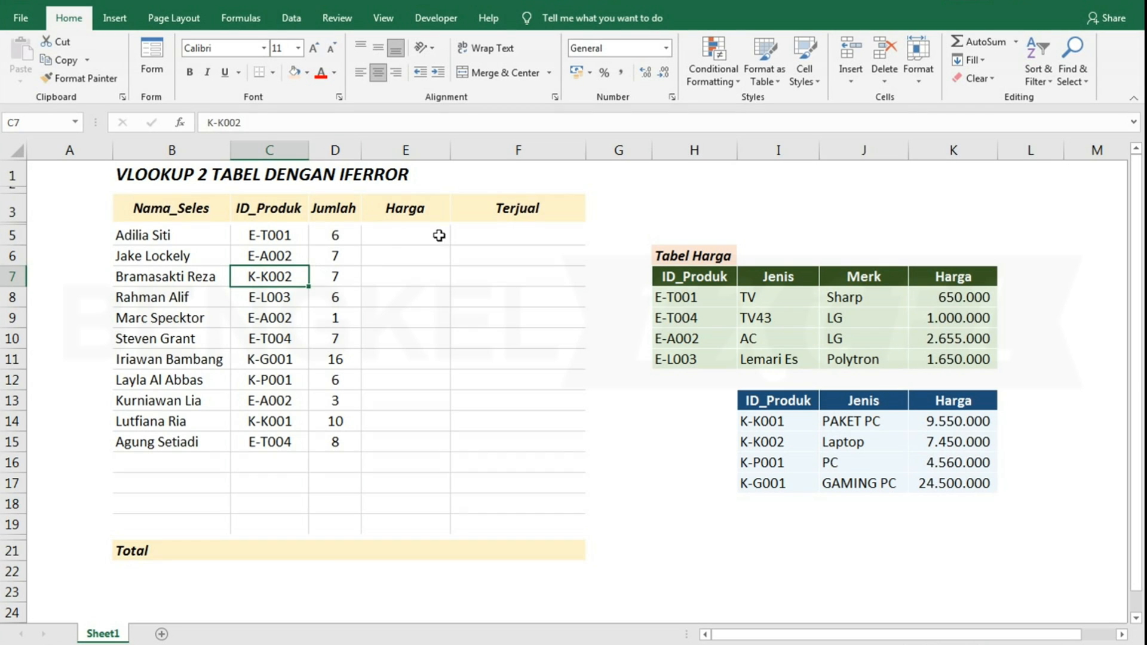
Step: Enter =VLOOKUP(C5;$H$8:$K$11;4;FALSE) in cell E5 to fetch the first Harga value from the green price table
click(410, 234)
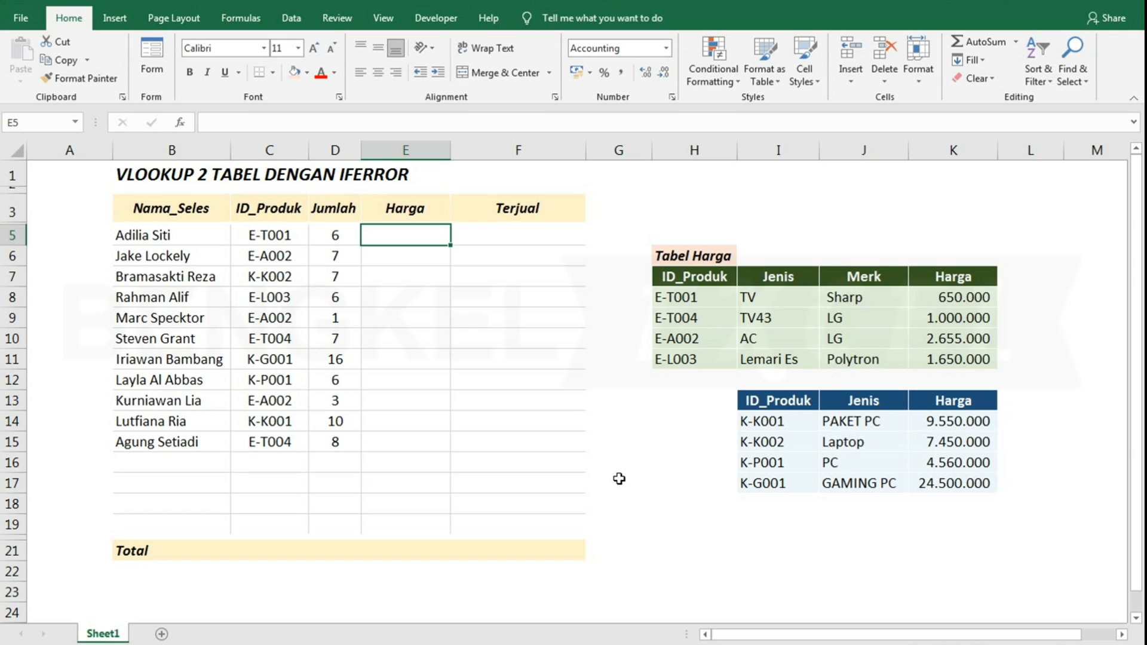
text(=VLOOKUP()
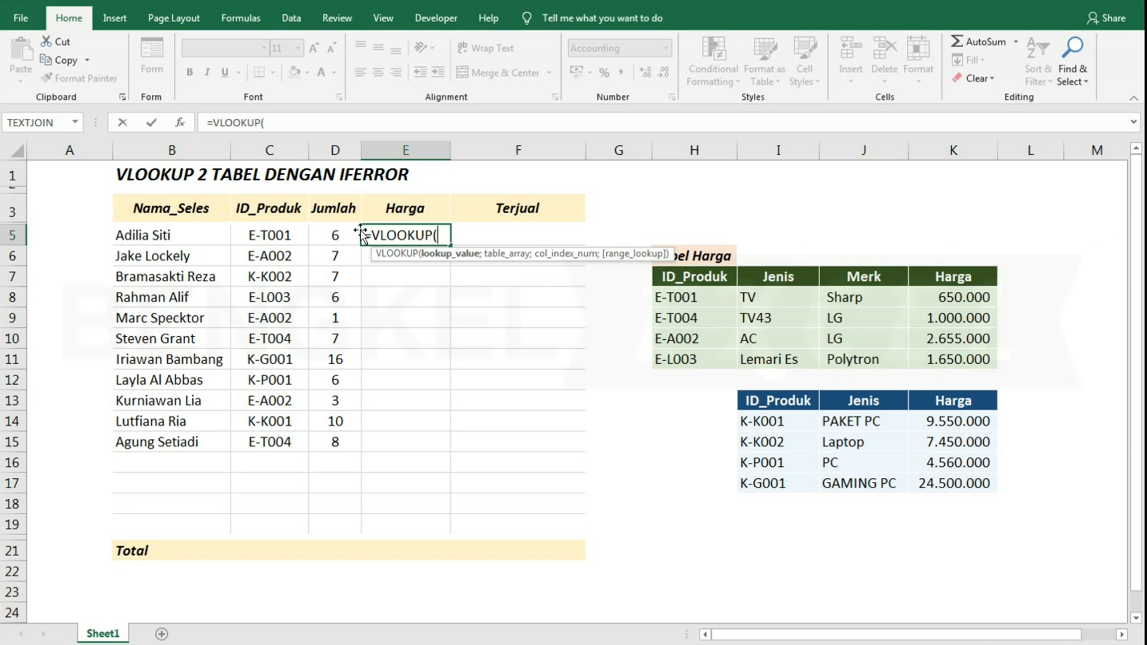
click(263, 235)
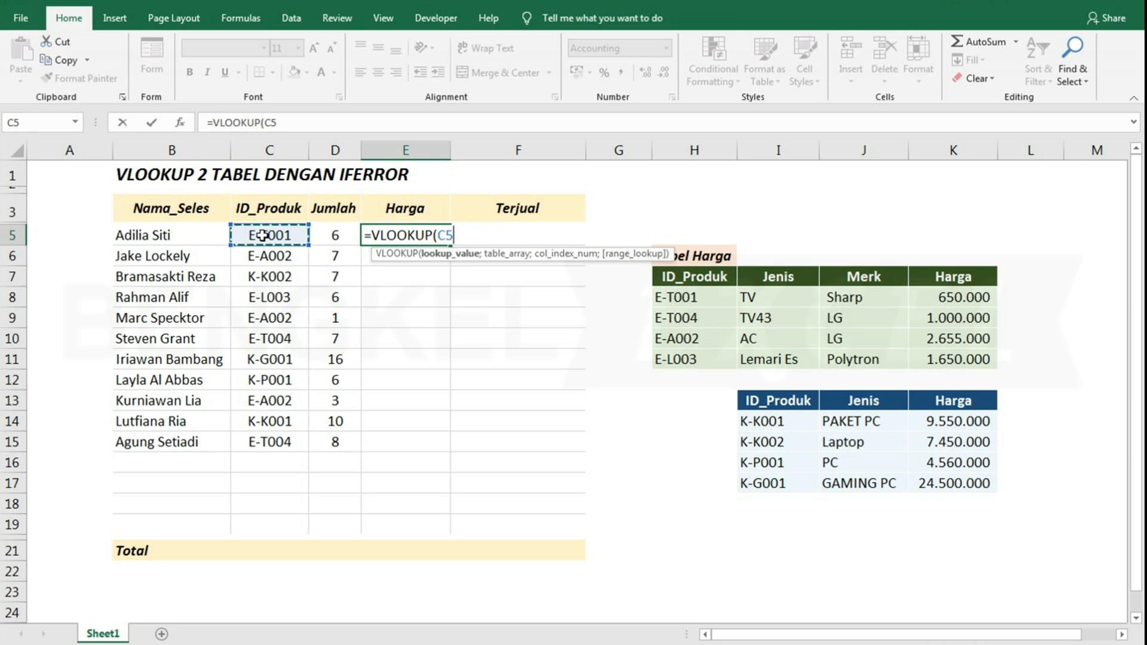
text(;)
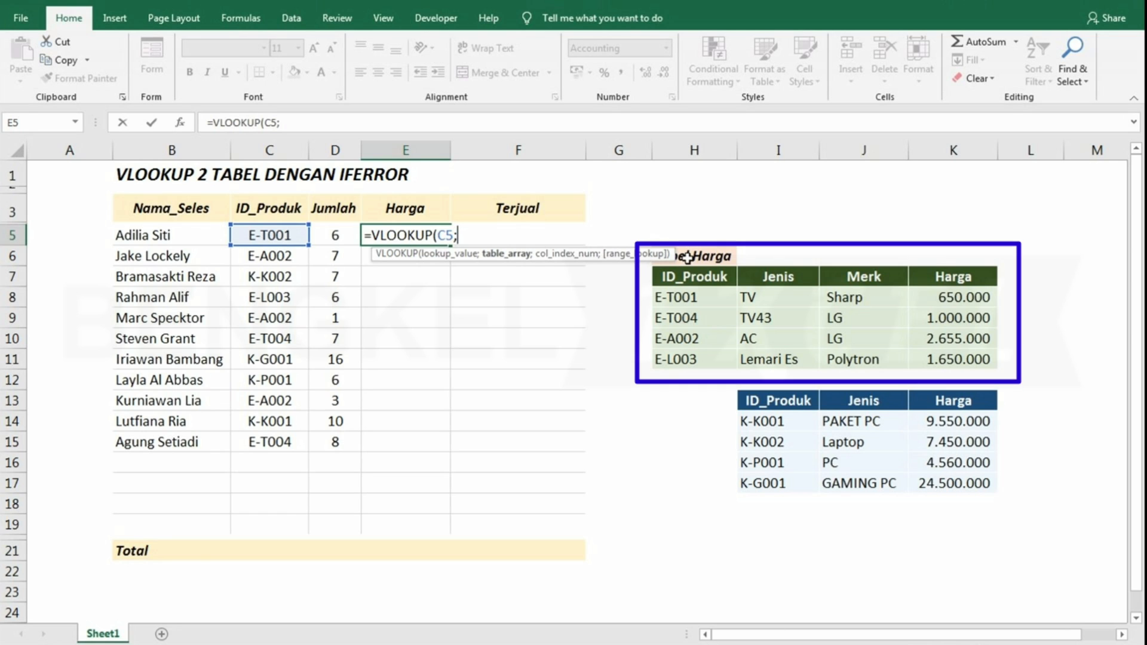
drag(707, 294, 915, 357)
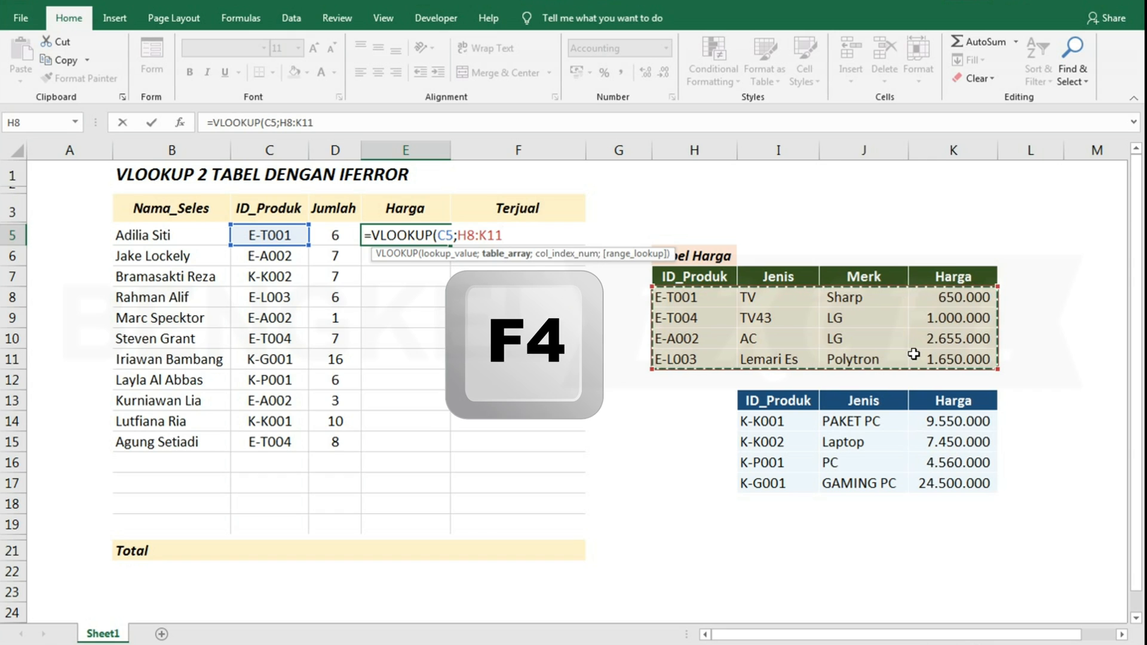
key(F4)
text(;)
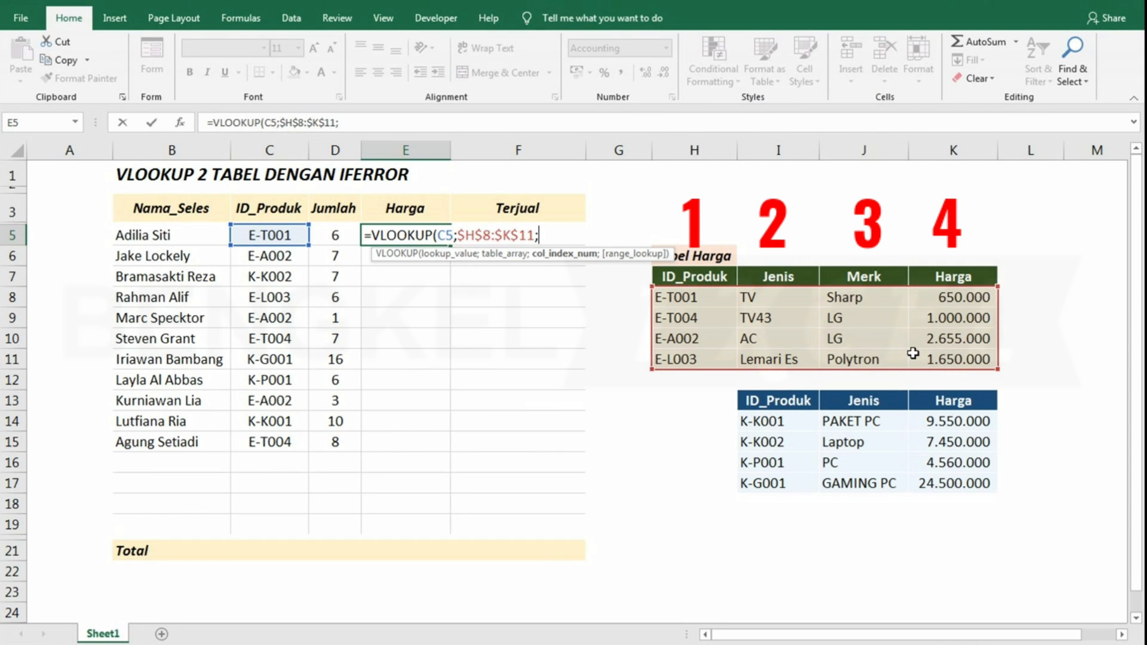
text(4)
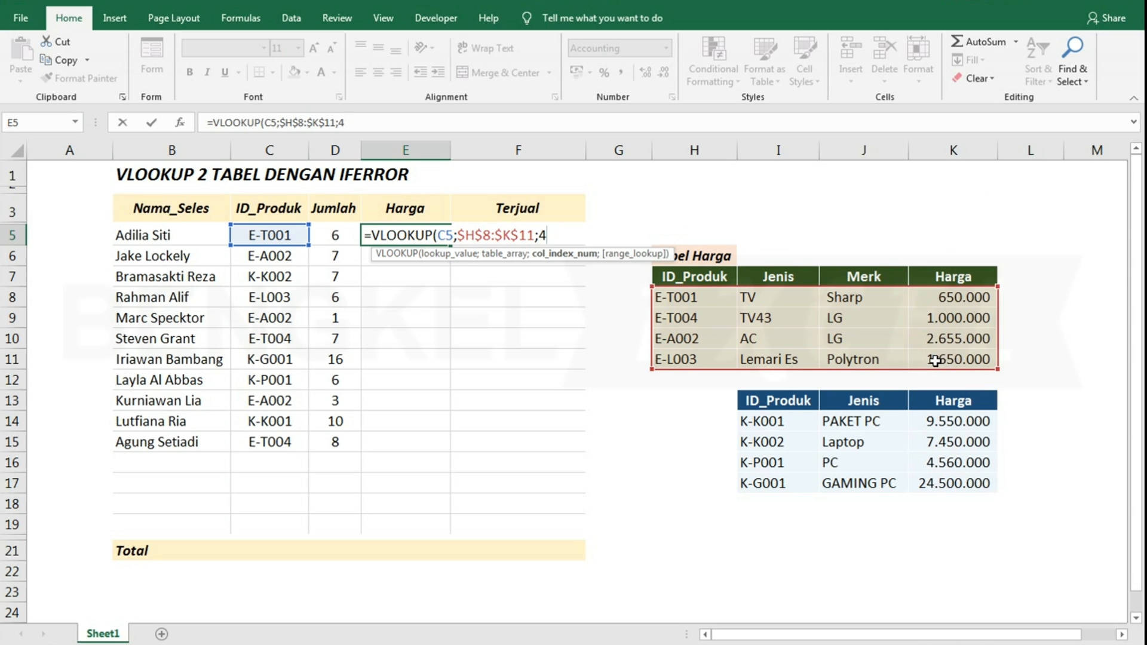
text(;FALSE)
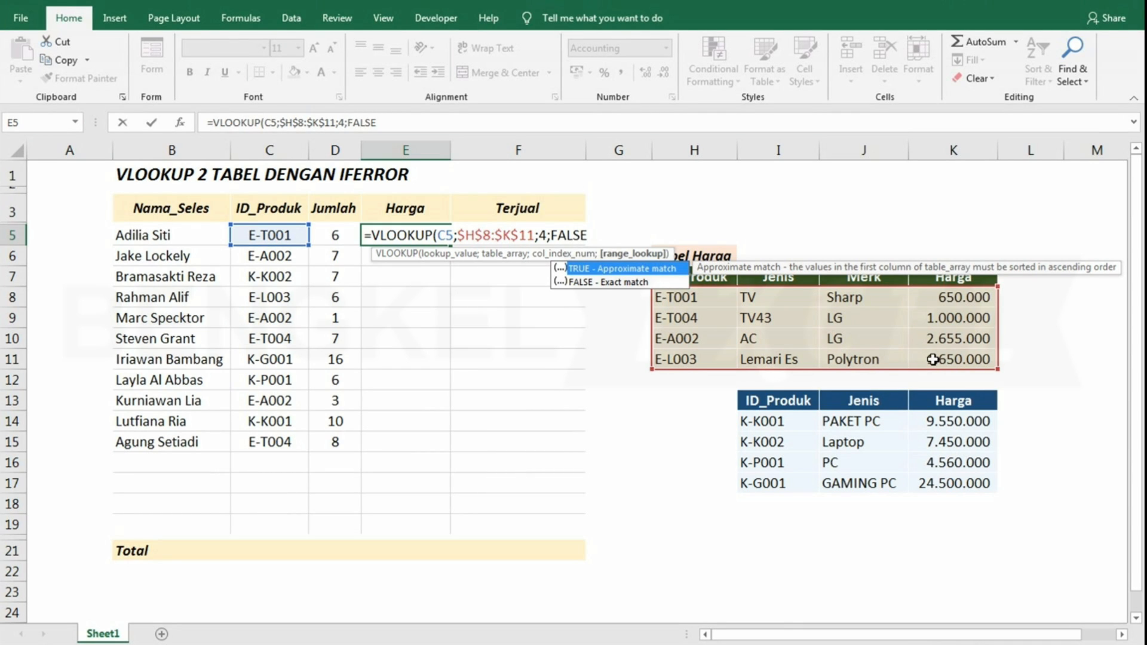
text())
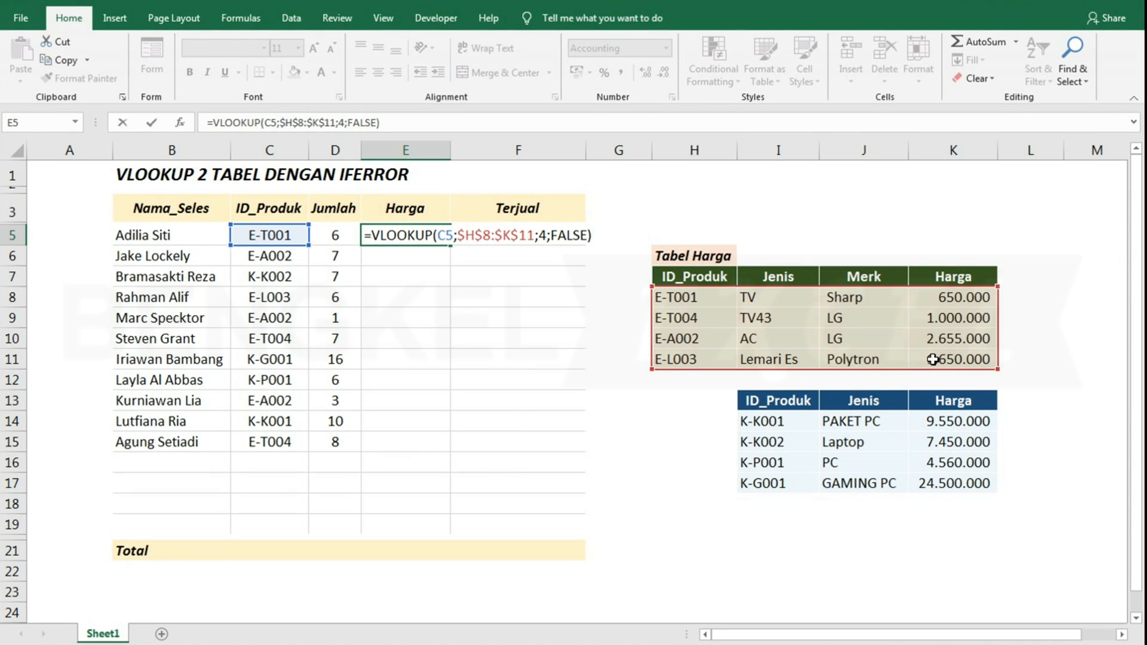
key(Return)
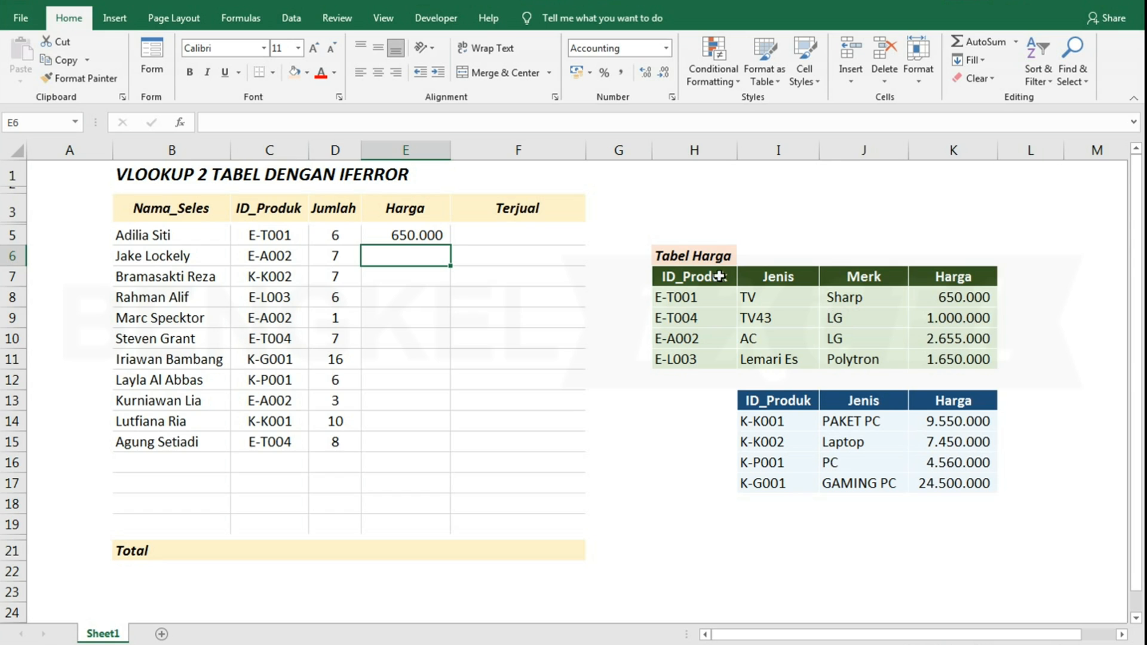
Step: Fill the E5 price formula down the Harga column through E15
click(425, 238)
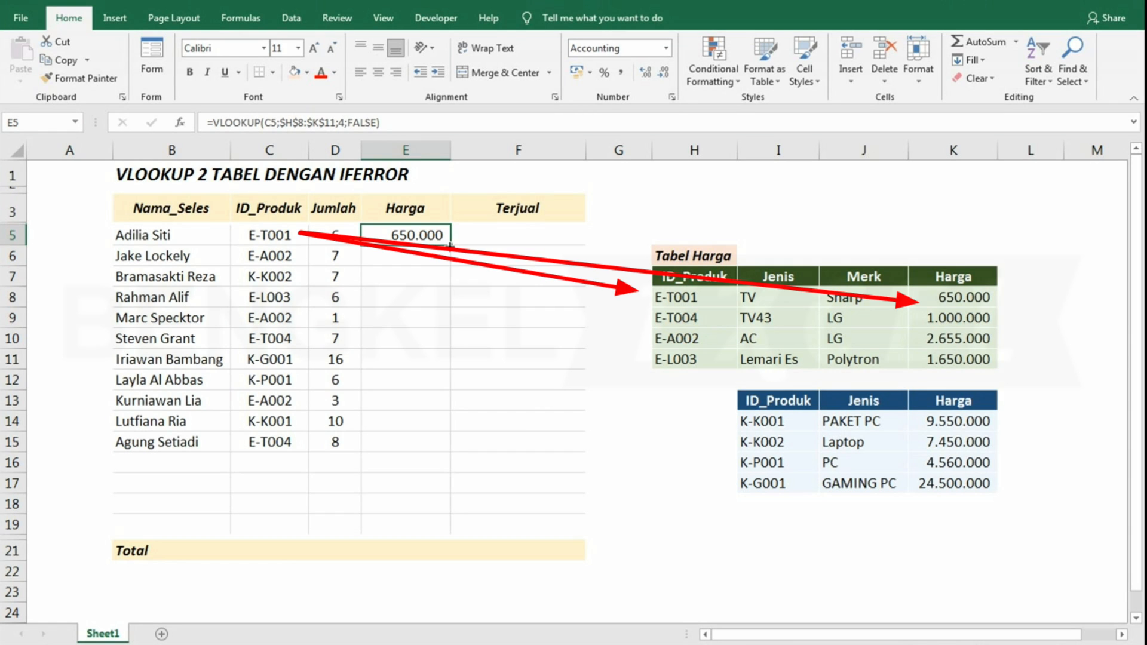
drag(450, 245, 446, 450)
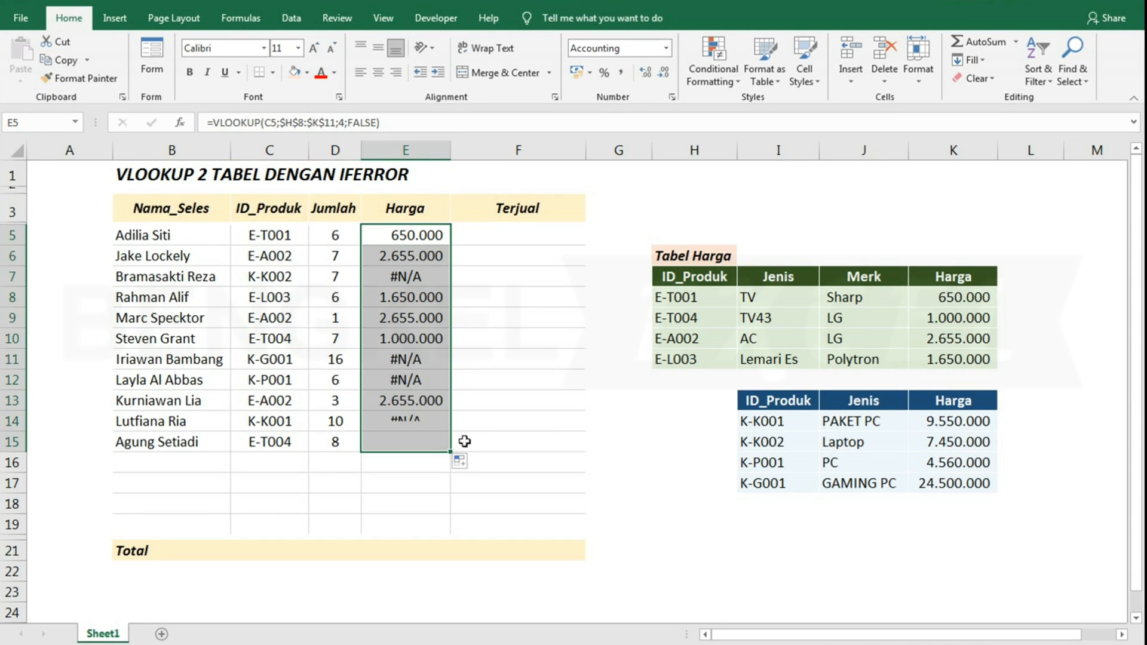
click(481, 415)
Step: Examine the #N/A rows in the Harga column and compare their product IDs with the blue and green price tables
click(400, 275)
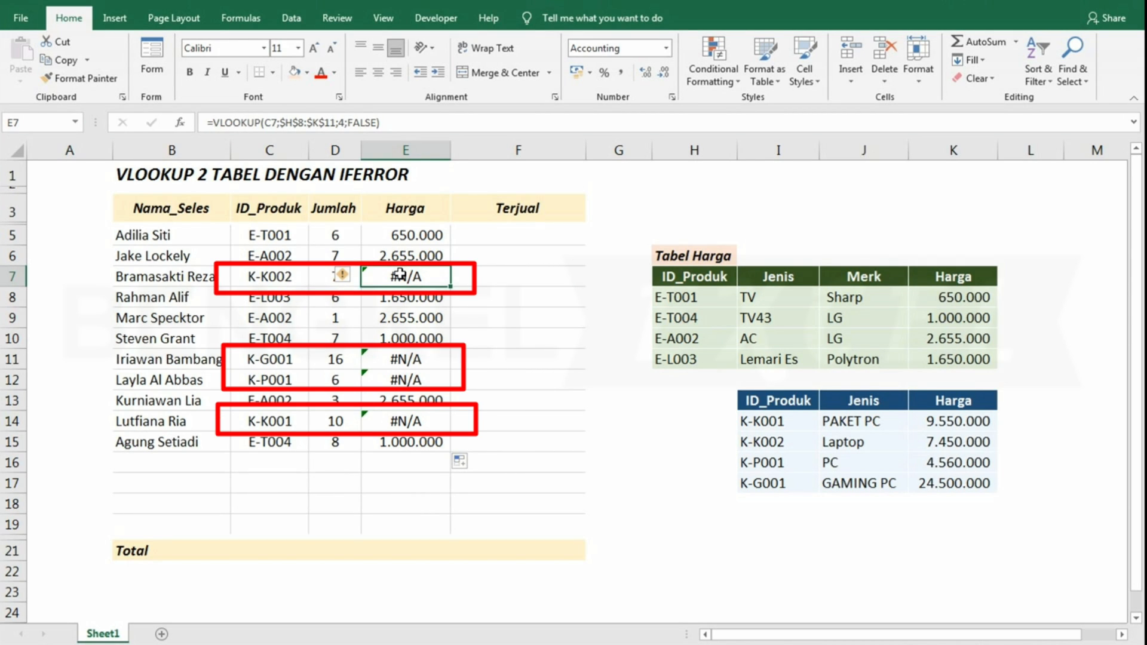
drag(250, 278, 407, 279)
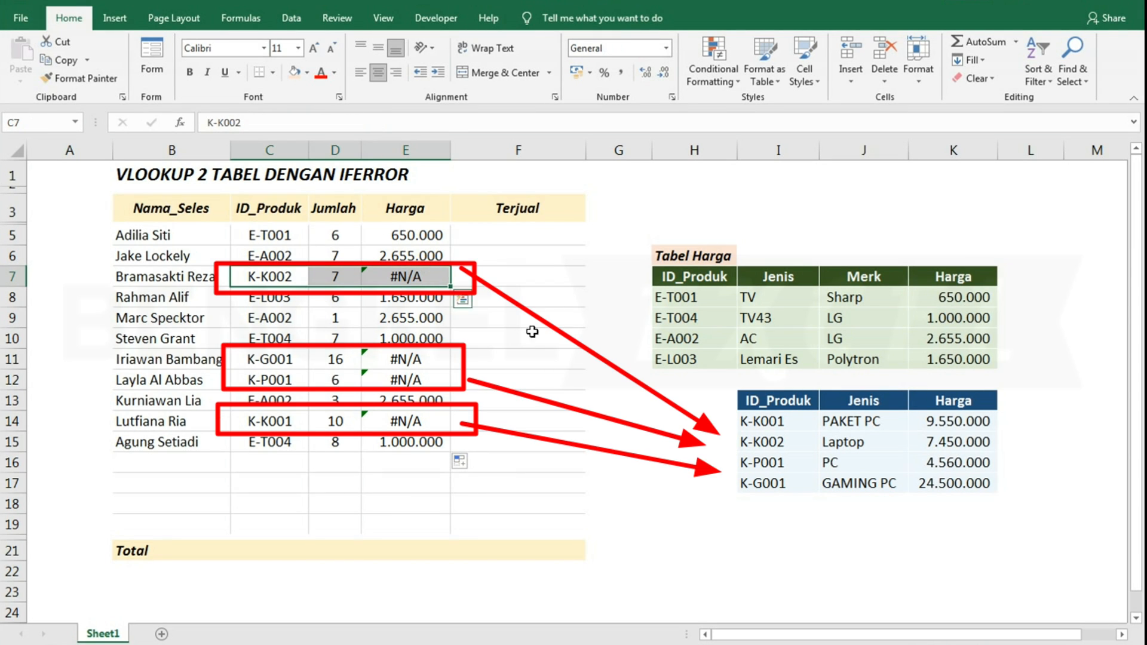
click(770, 422)
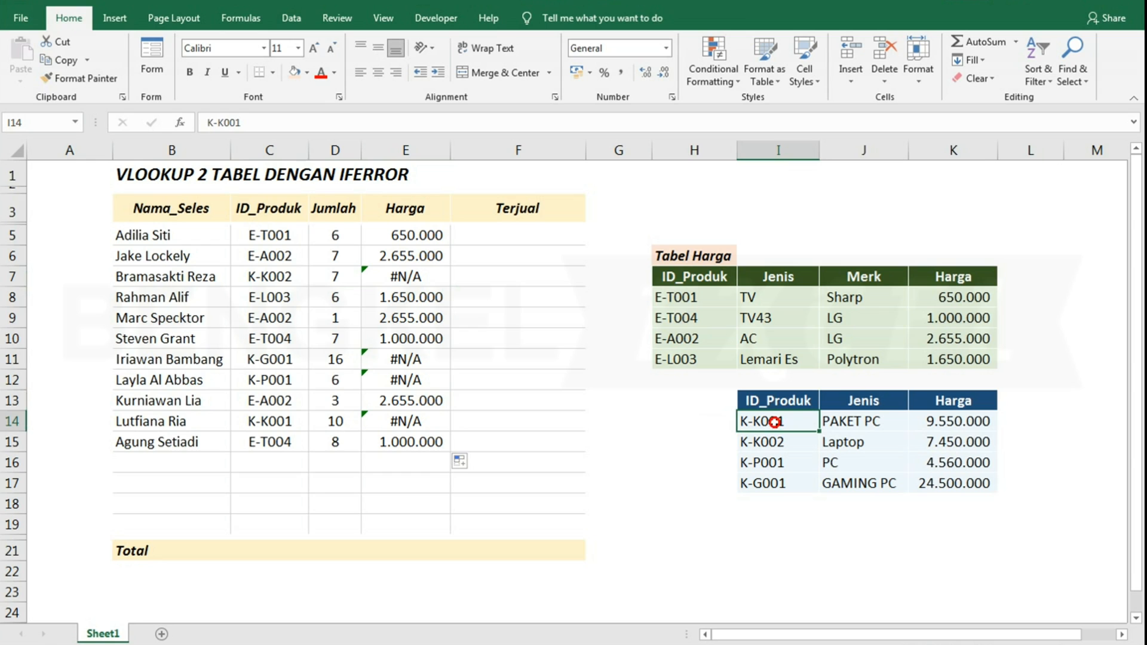
click(686, 312)
click(405, 298)
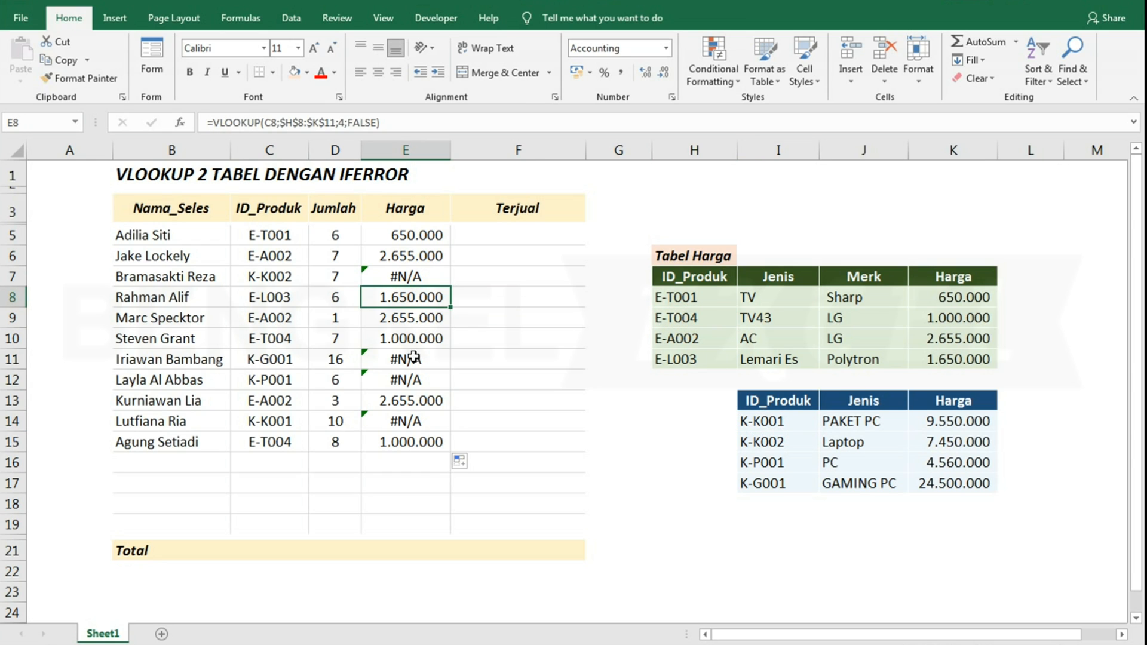
click(414, 357)
Step: Insert IFERROR( in front of the existing VLOOKUP in the E5 formula
click(420, 238)
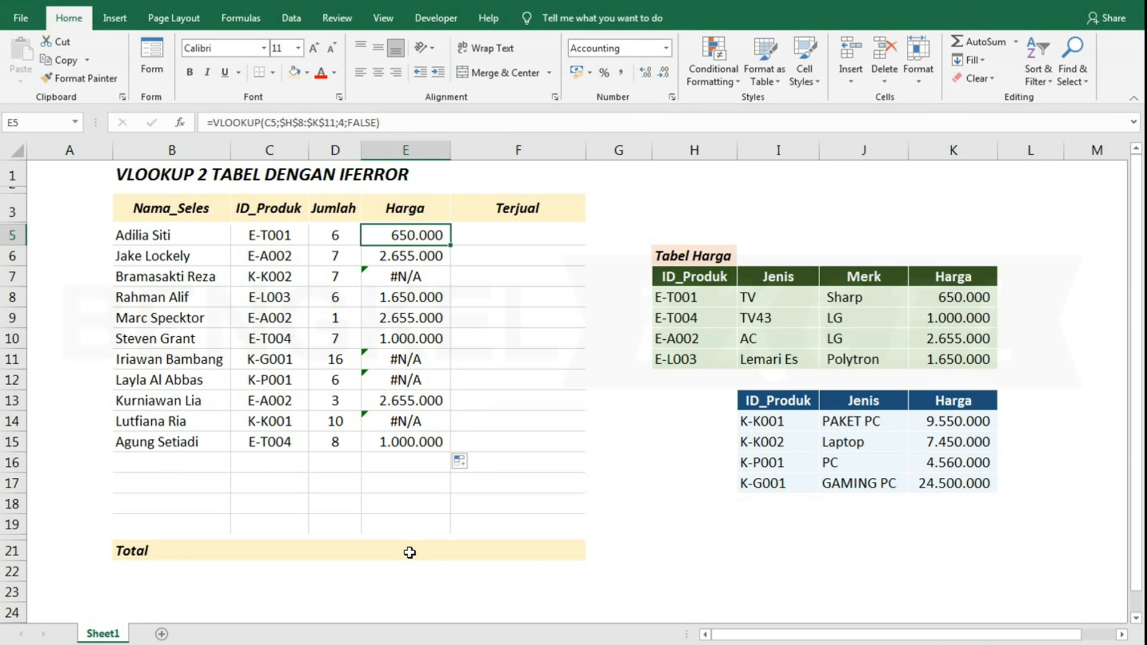
key(F2)
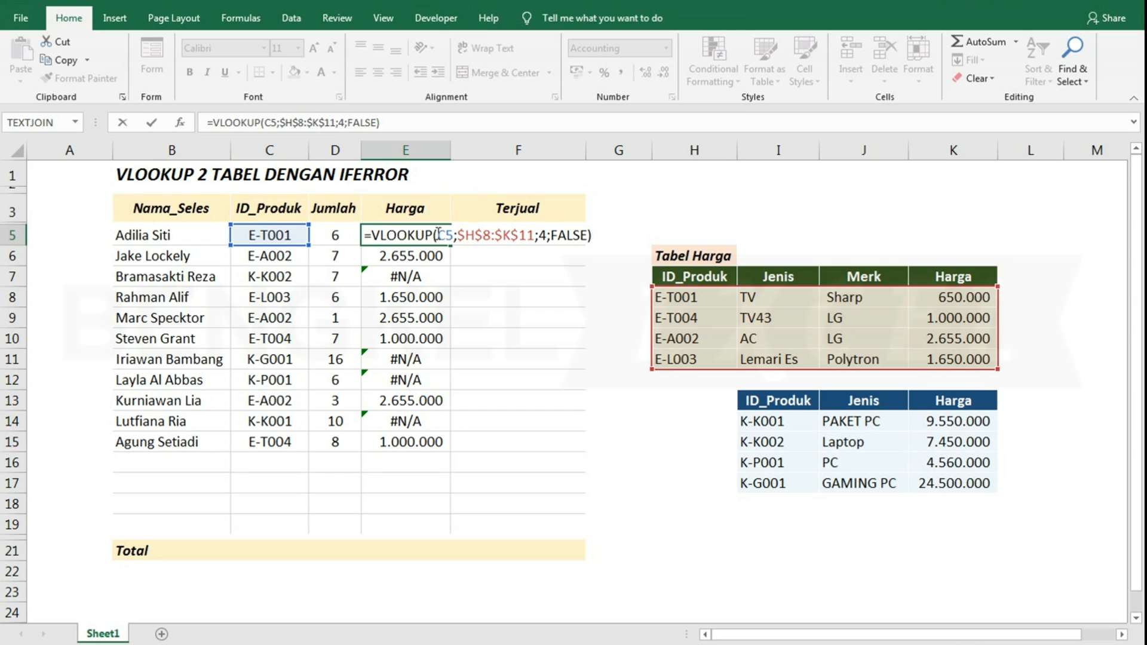
click(372, 236)
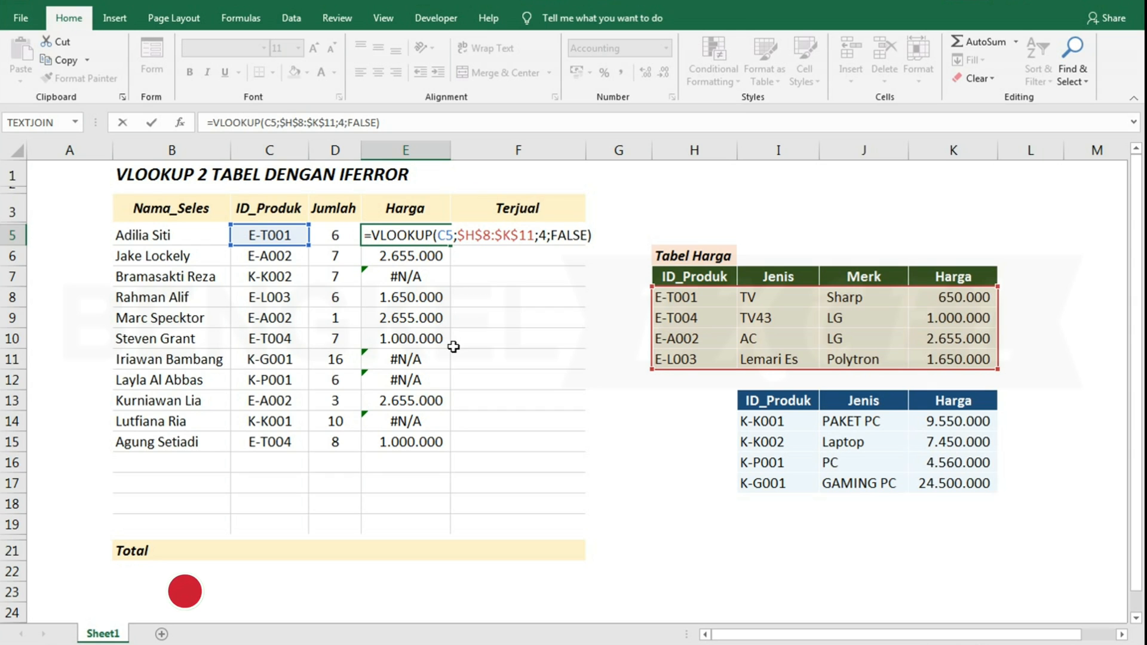
text(IFERROR()
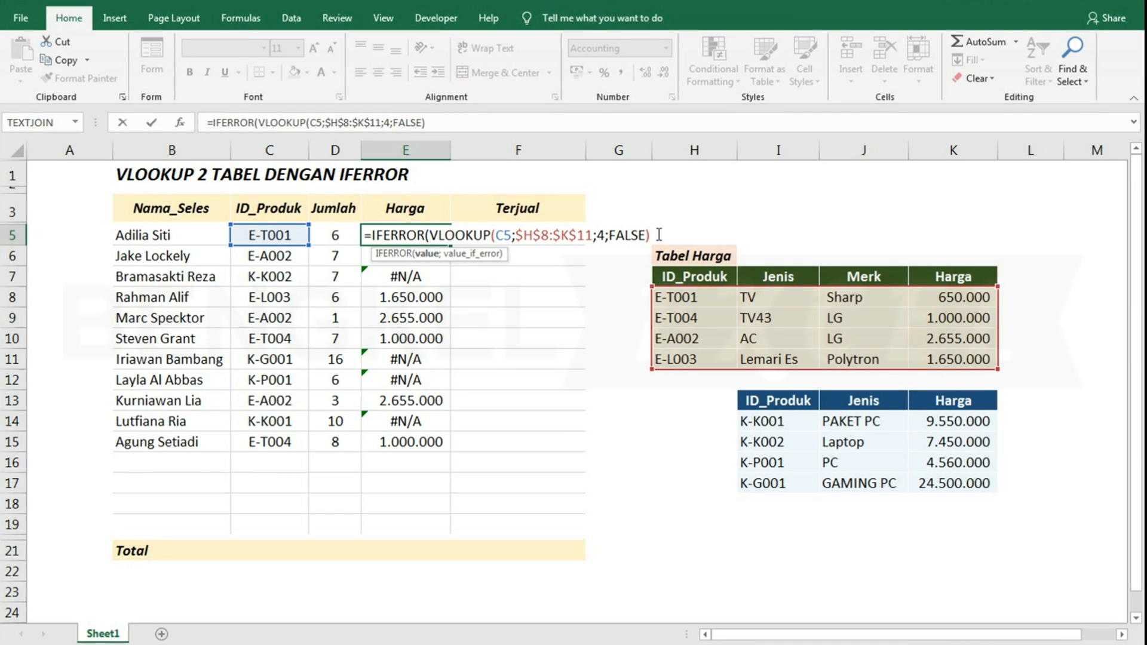
Step: Start a second VLOOKUP as the IFERROR fallback in E5, looking up C5 in the blue price table as absolute range $I$14:$K$17
click(659, 234)
text(;)
text(VLOOKUP()
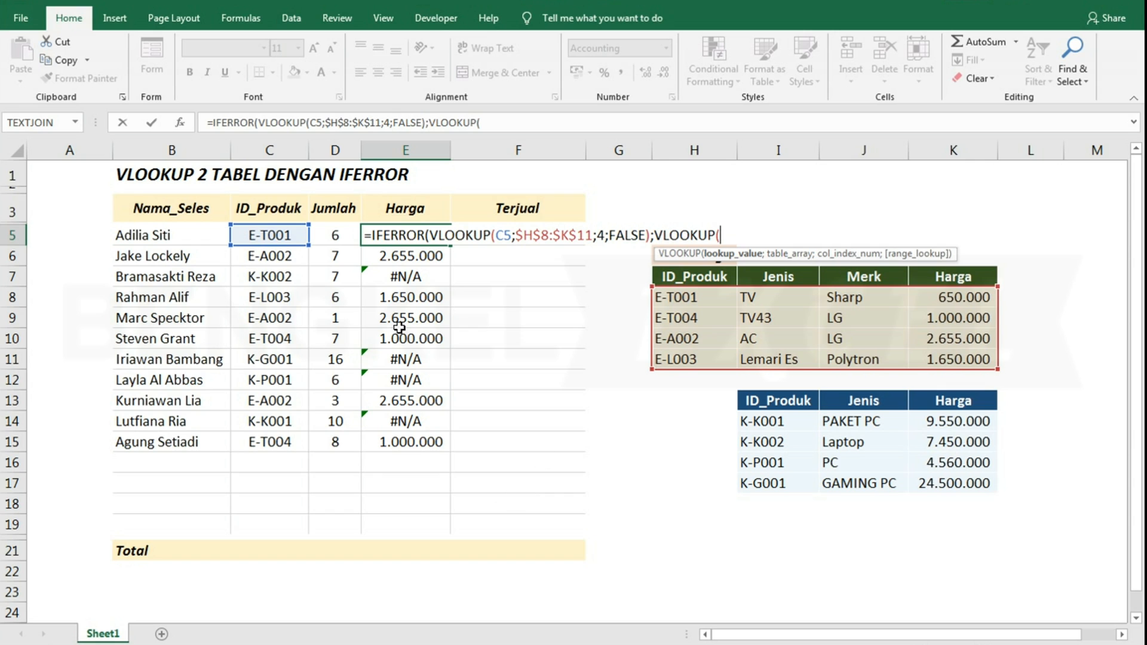
click(263, 235)
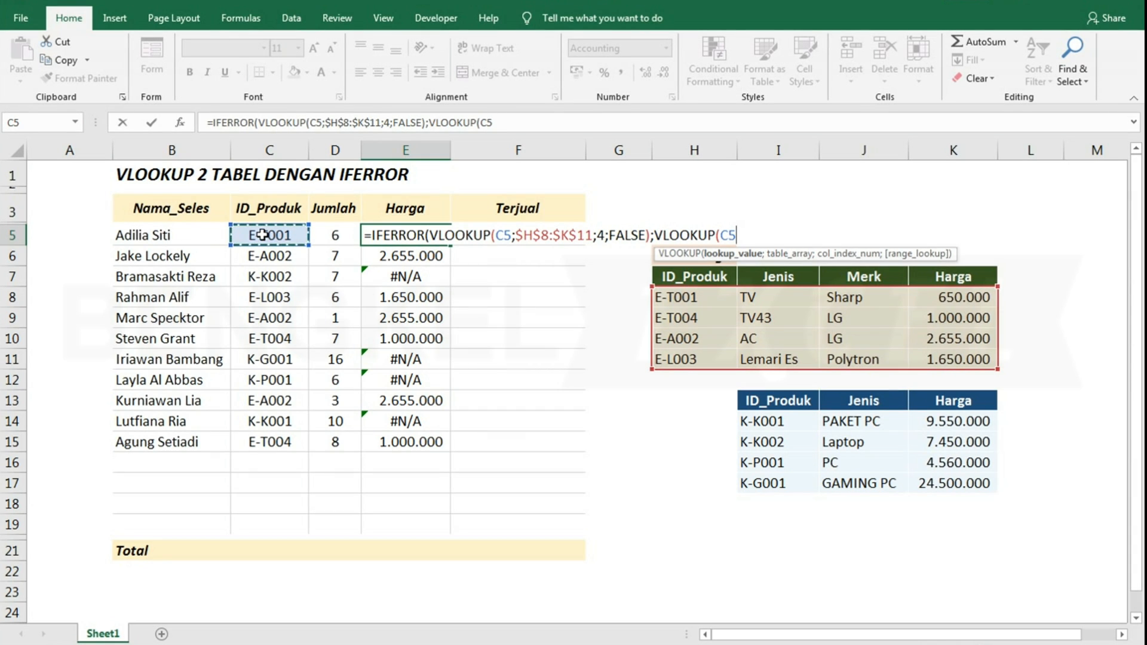
text(;)
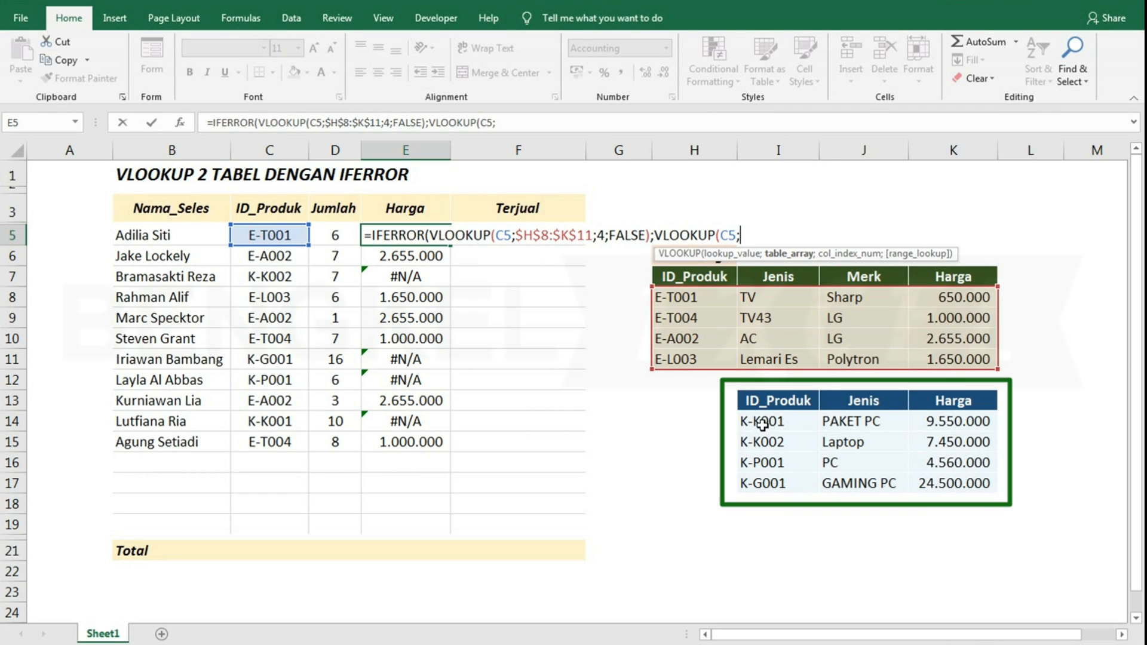
drag(757, 422, 936, 484)
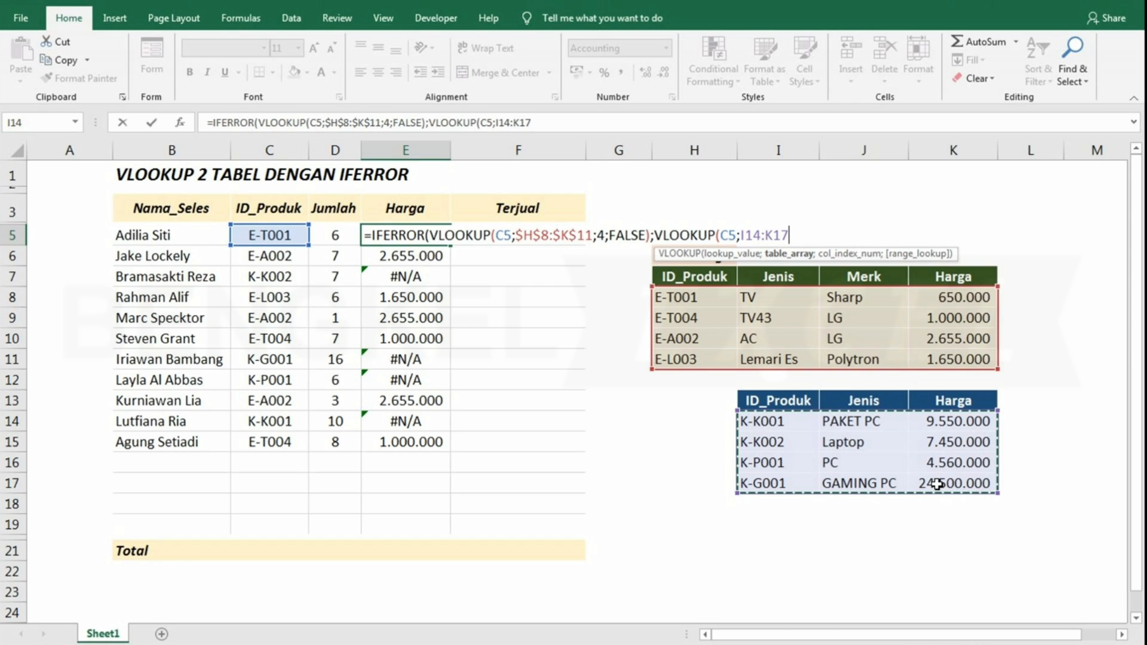
key(F4)
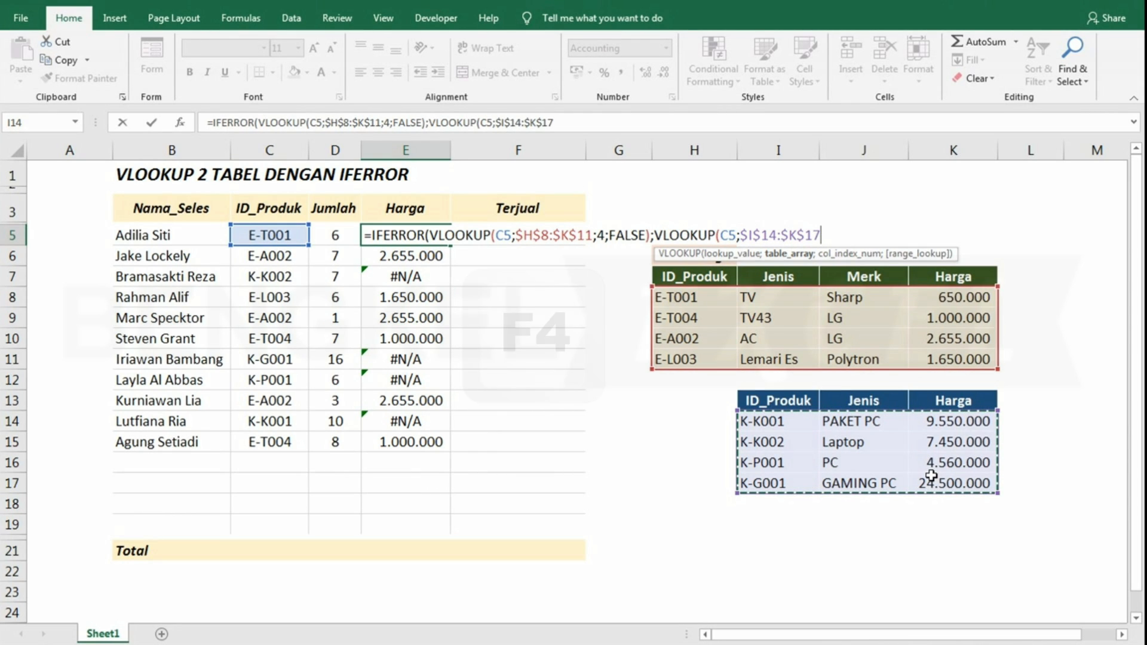
Step: Finish the second VLOOKUP in E5 with column index 3 and FALSE, close the IFERROR, and enter the formula
text(;)
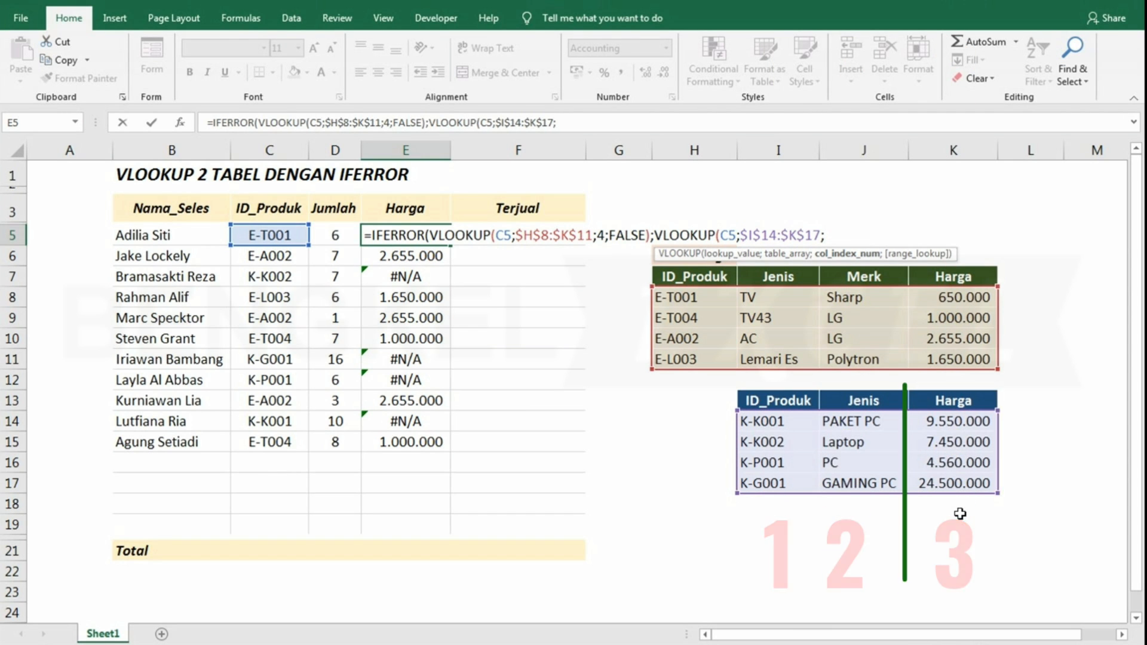
text(3)
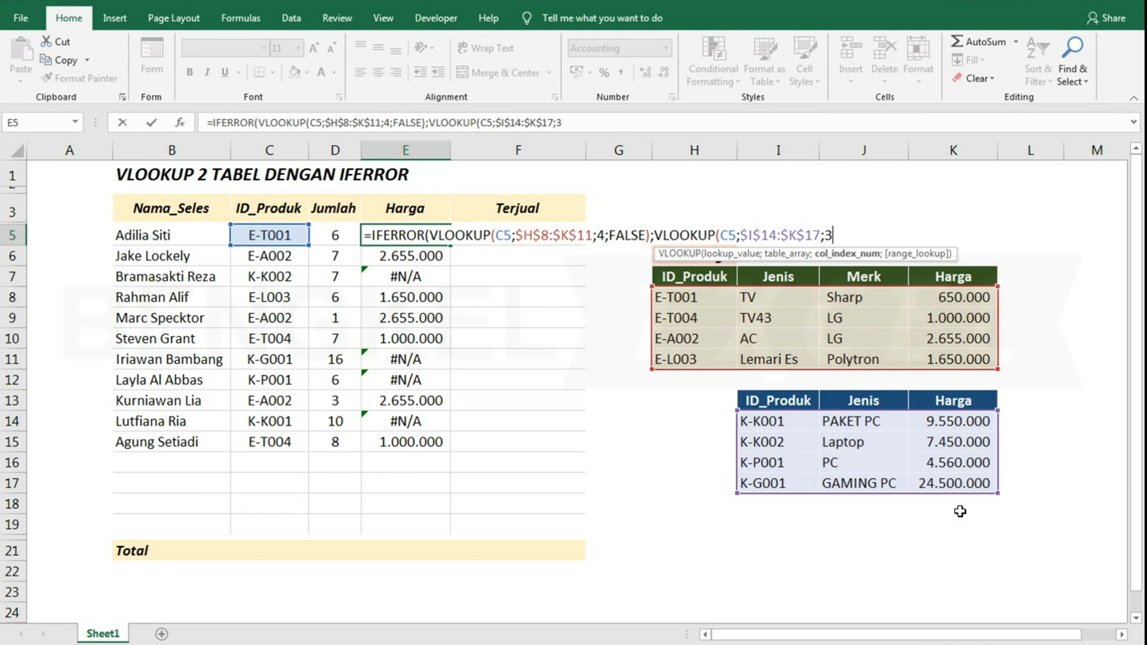
text(;)
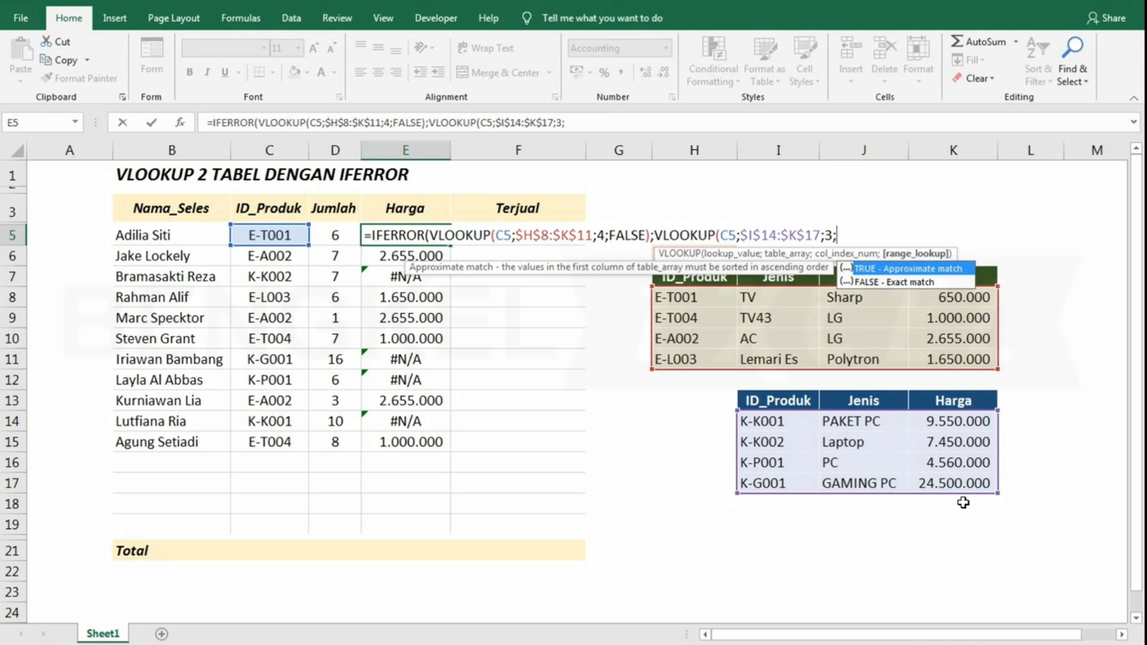
text(FALSE))
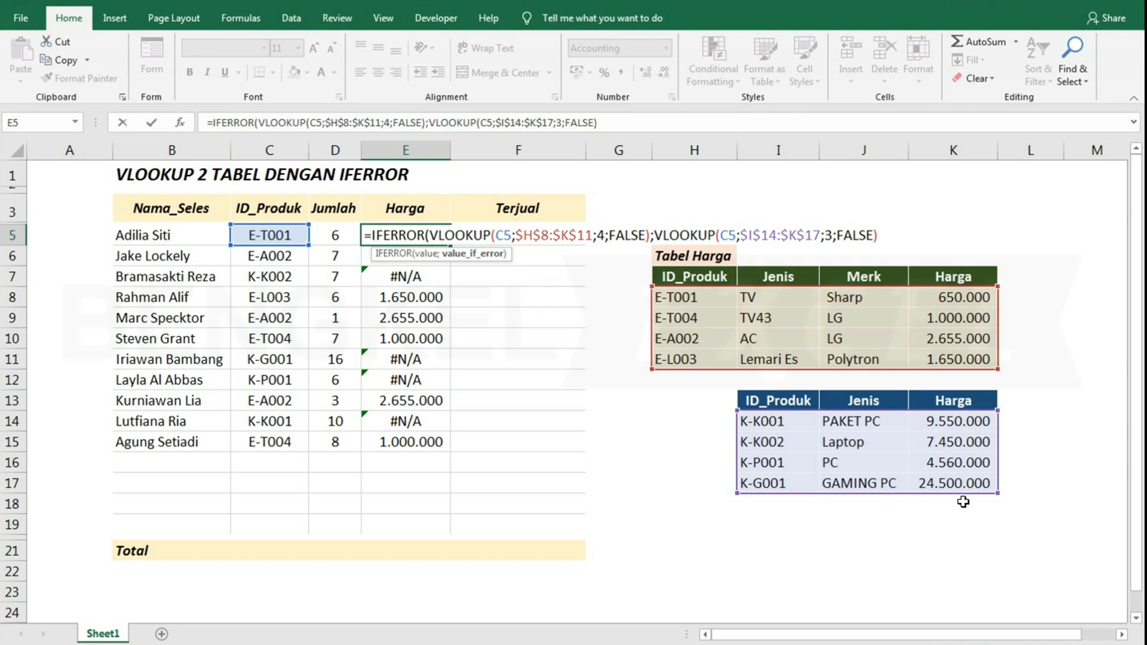
text())
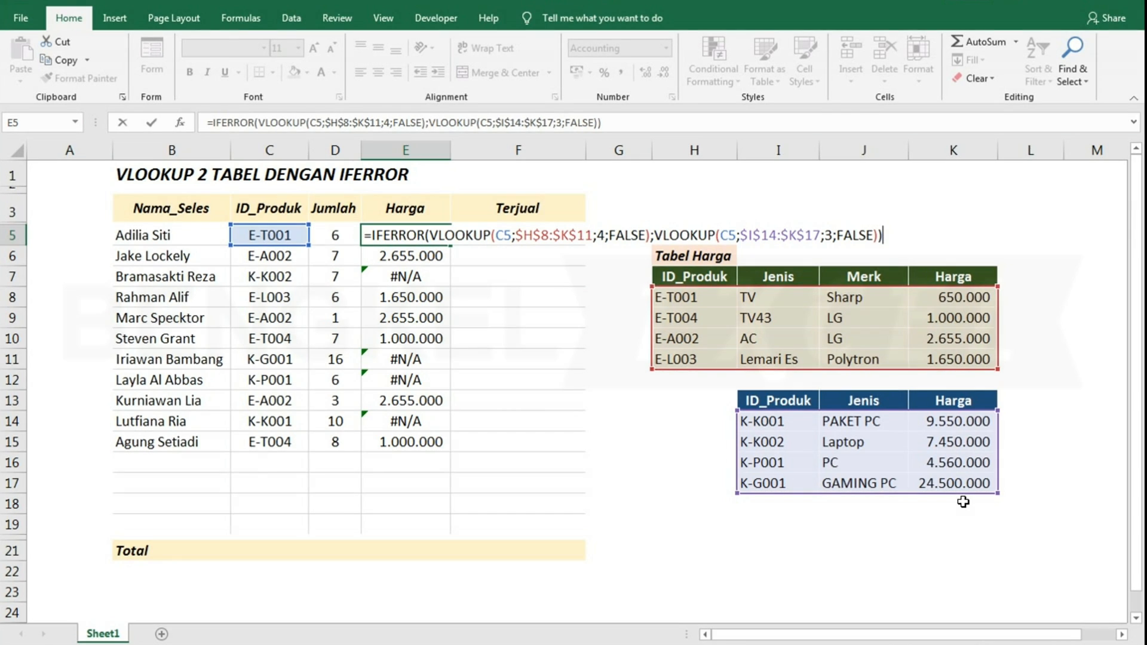
key(Return)
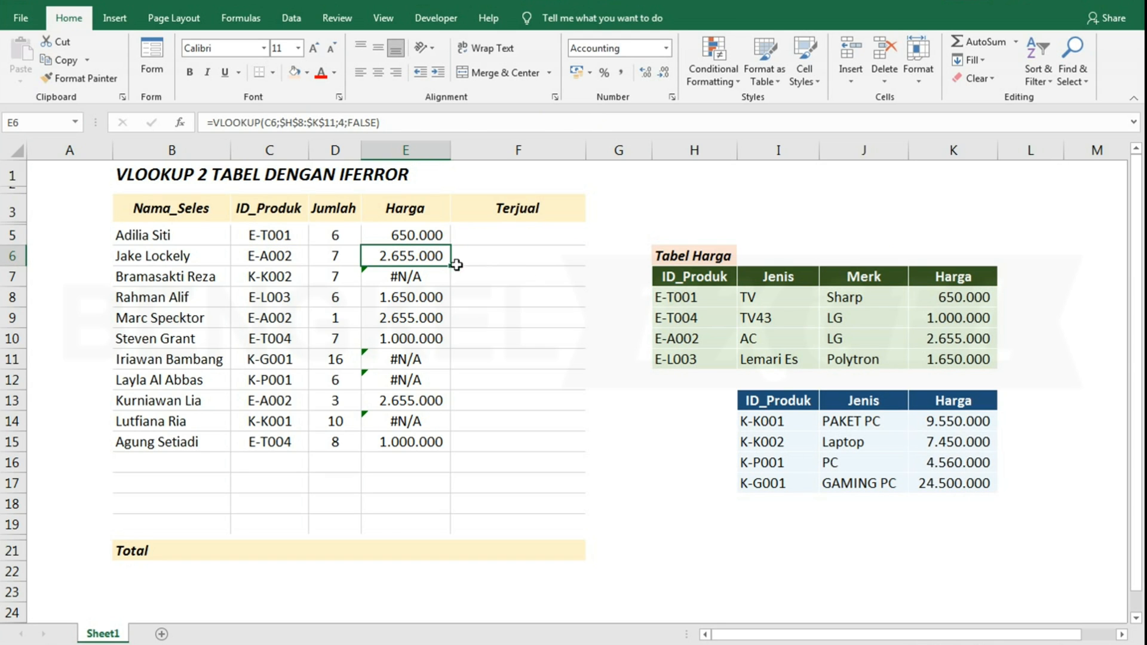
Step: Fill the E5 IFERROR formula down the Harga column through E15 and check the formulas in several rows
click(417, 242)
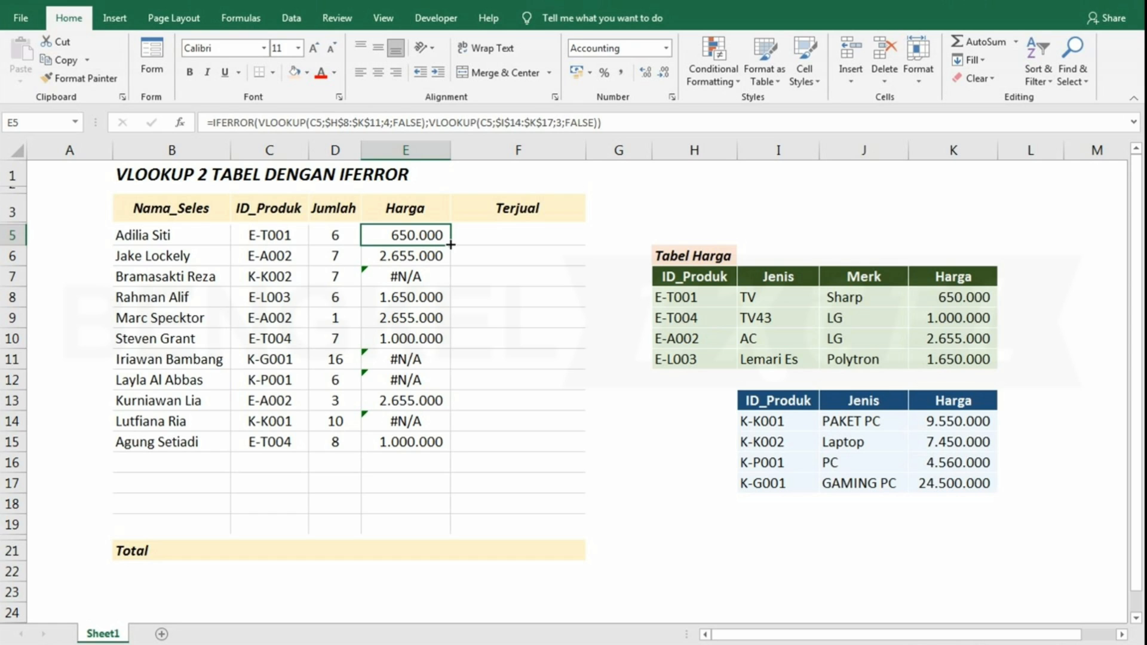
drag(451, 244, 453, 454)
click(509, 413)
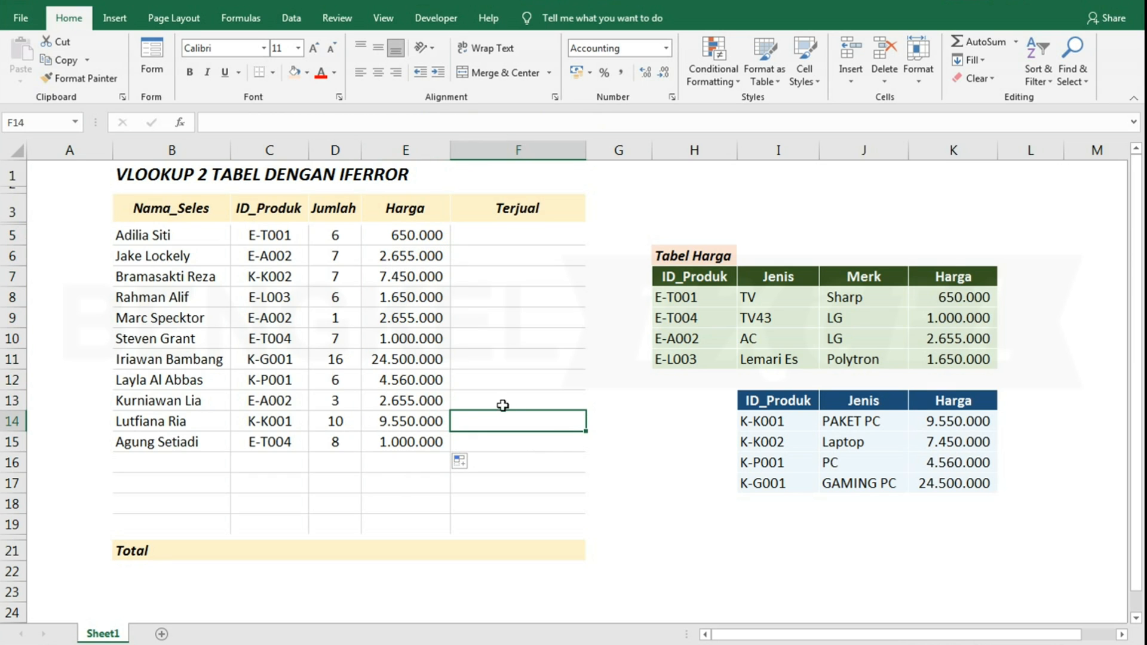
click(386, 441)
click(386, 415)
click(392, 359)
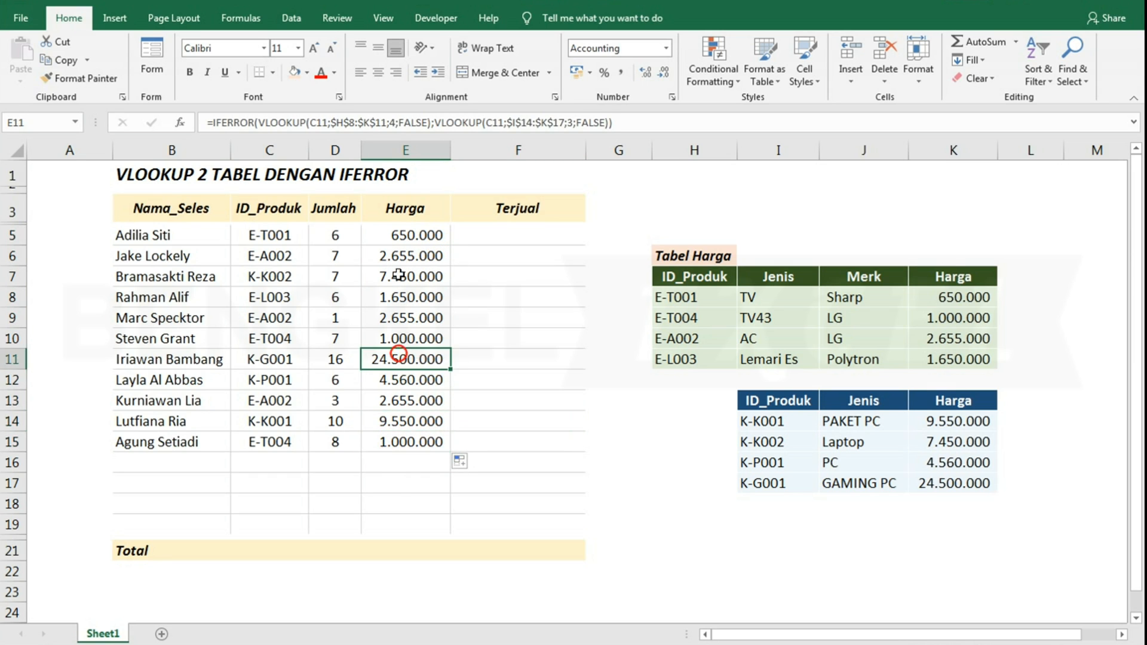
click(392, 236)
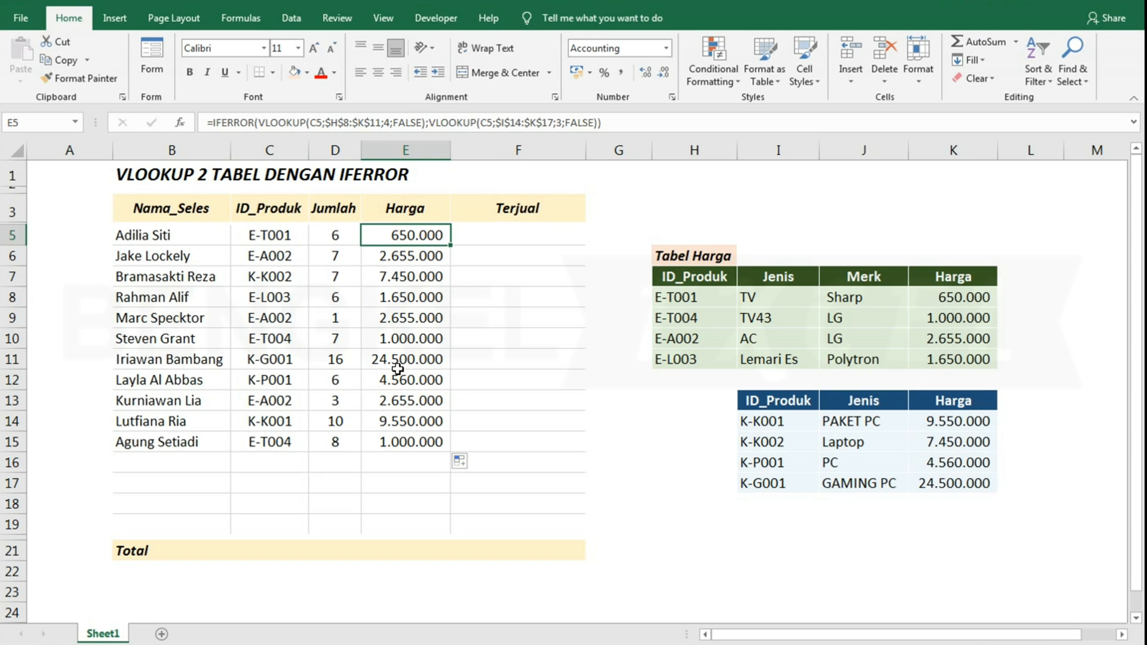
click(425, 334)
Step: Enter =D5*E5 in F5 to calculate the first Terjual value and fill it down through F15
click(532, 239)
text(=)
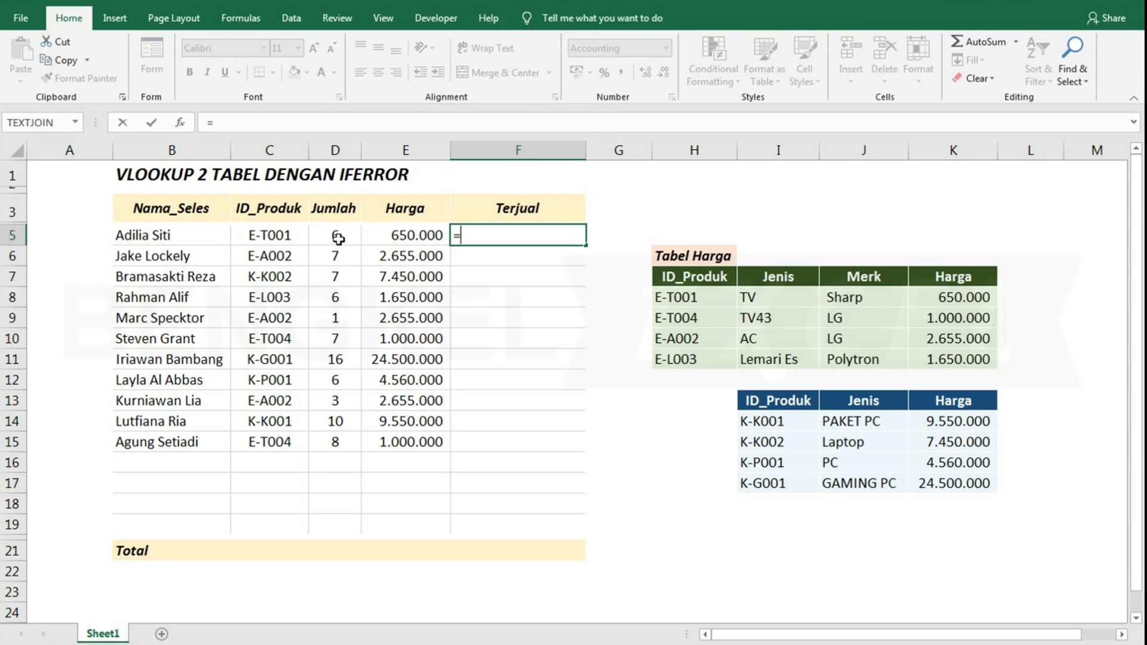
click(338, 238)
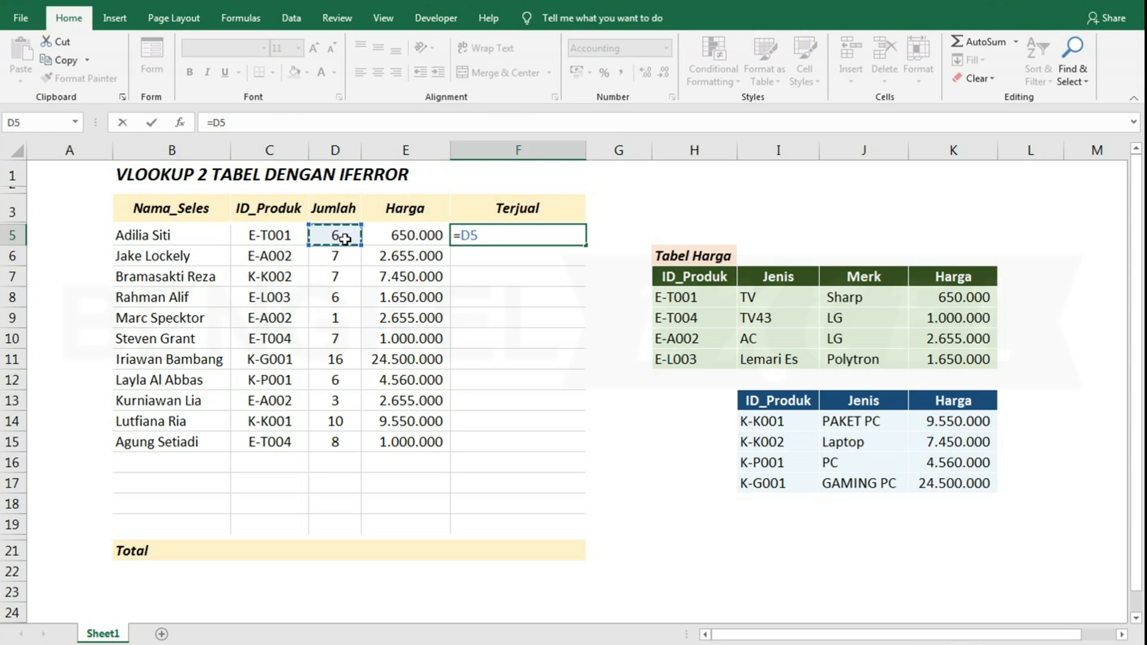
text(*)
click(413, 239)
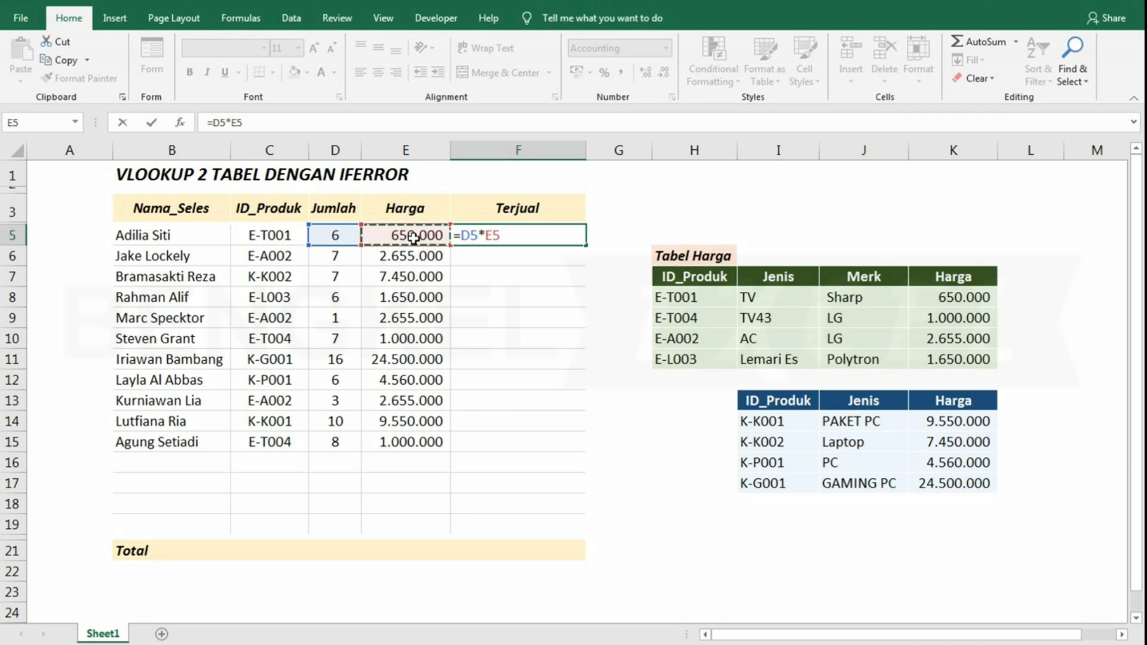
key(Return)
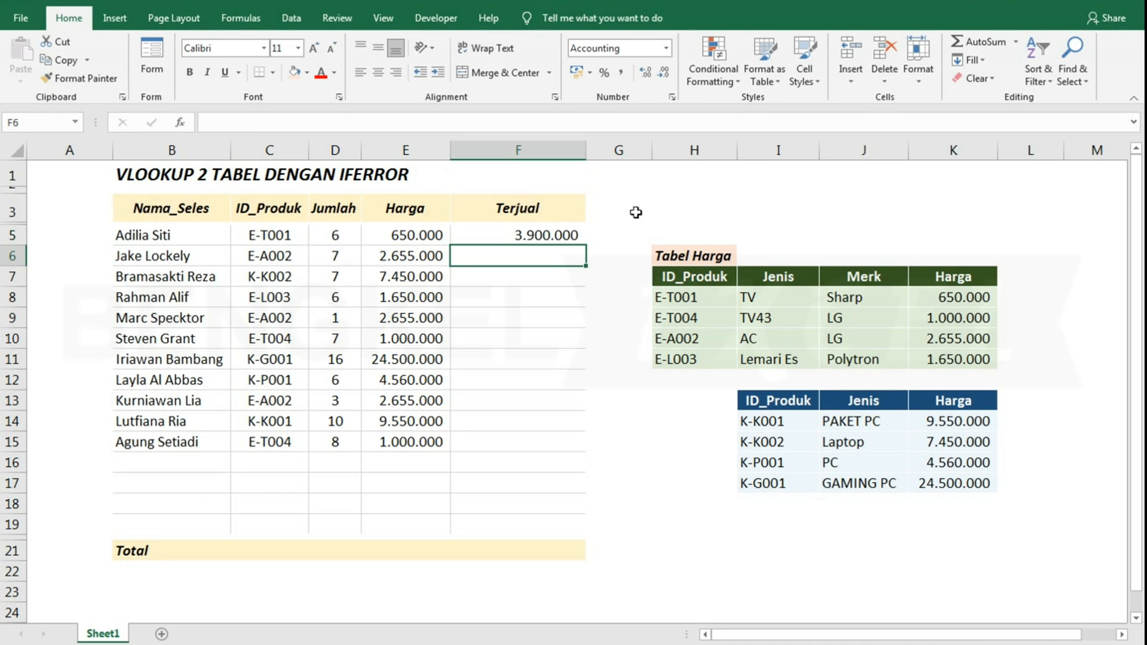
click(576, 238)
drag(585, 244, 586, 453)
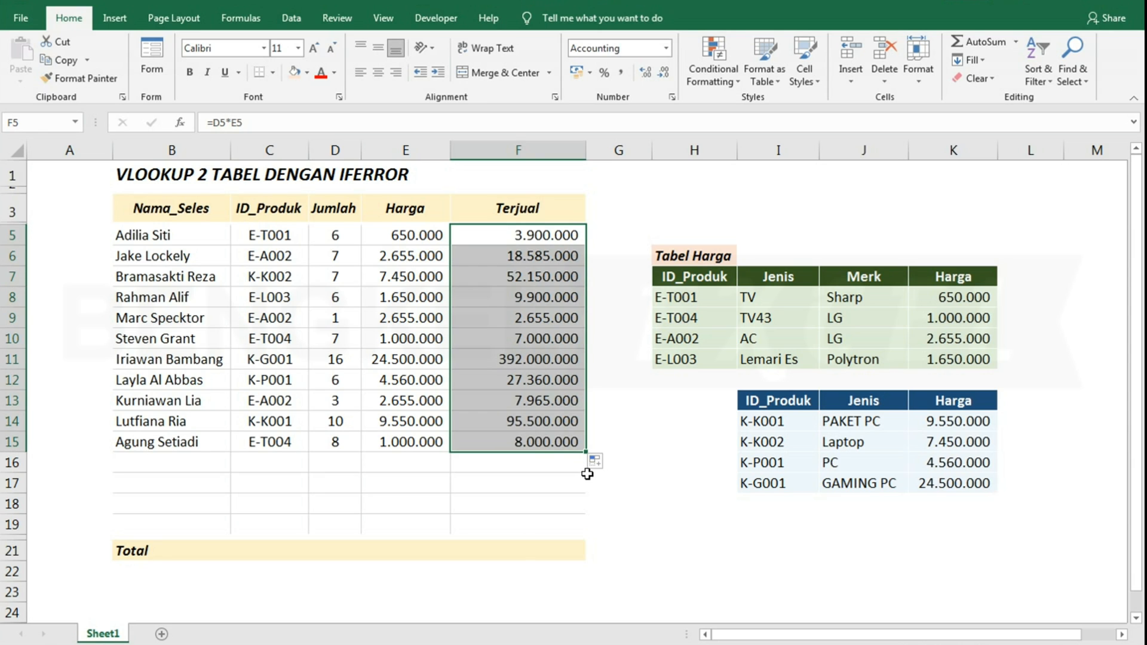
Step: Total the Terjual column in cell F21 with AutoSum, using =SUM(F5:F20)
click(524, 548)
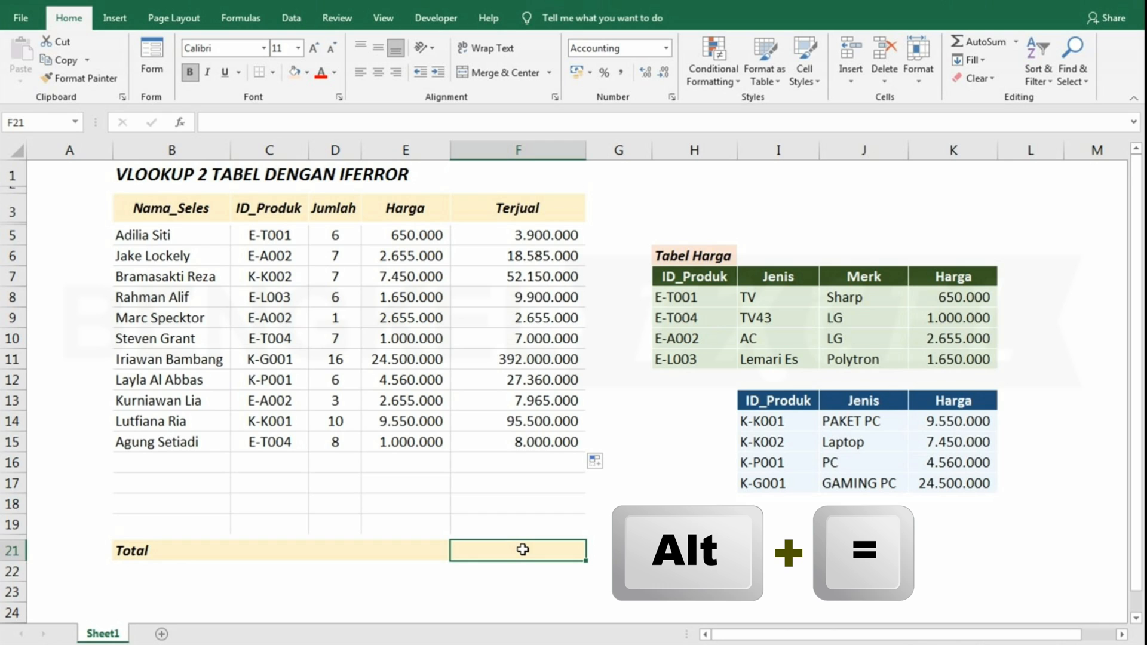
key(alt+equal)
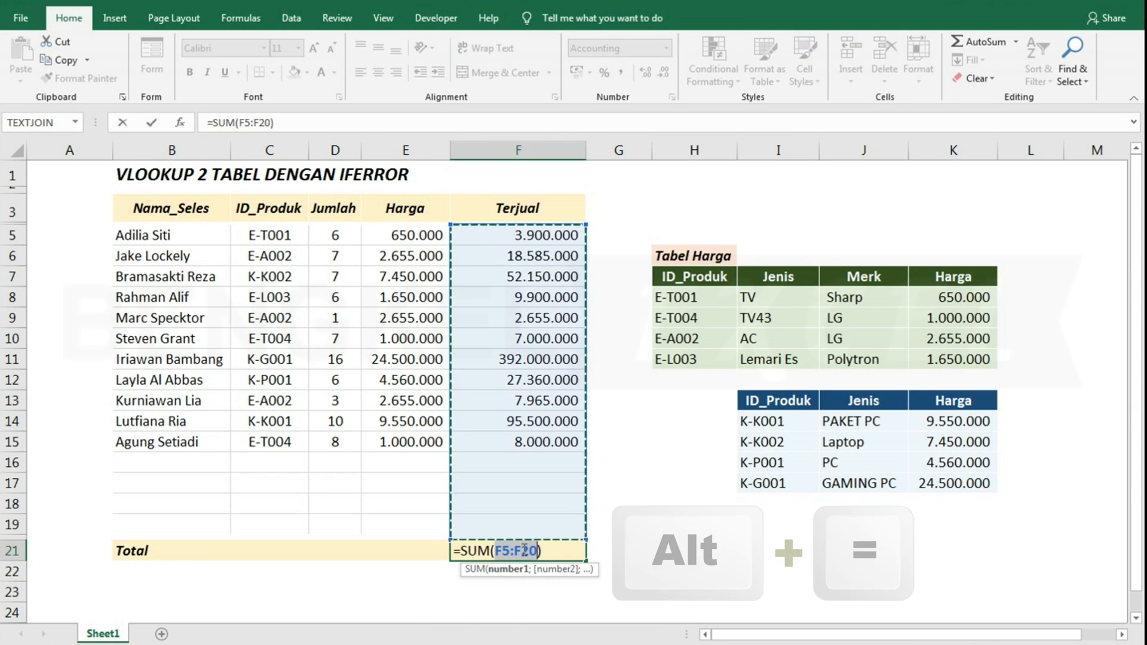
key(Return)
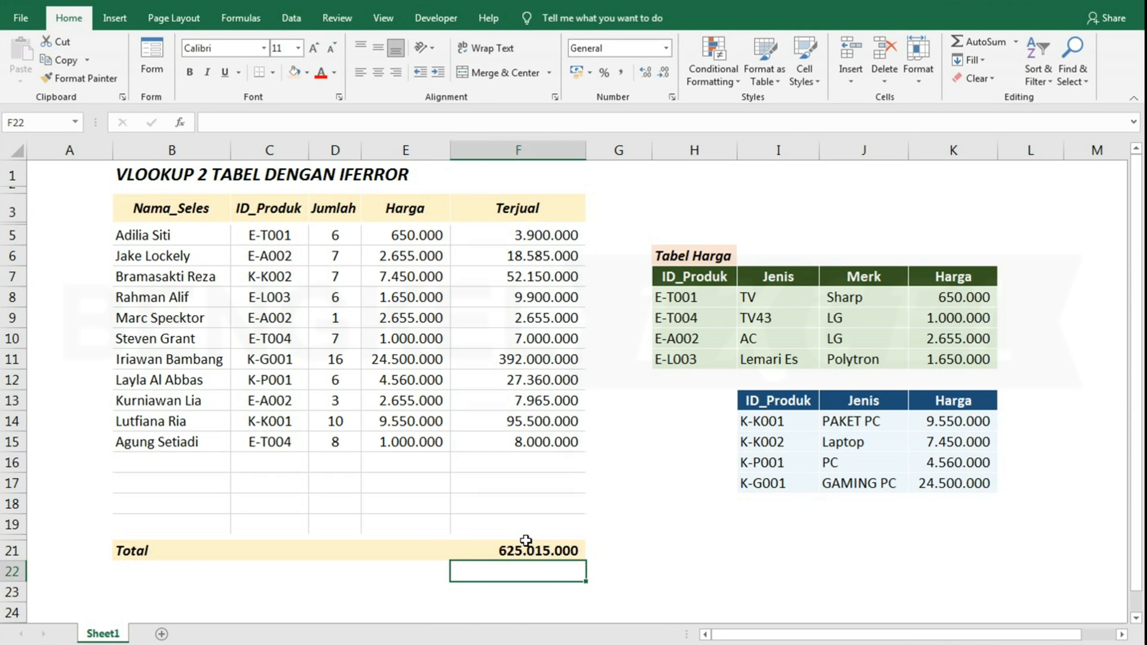
click(482, 543)
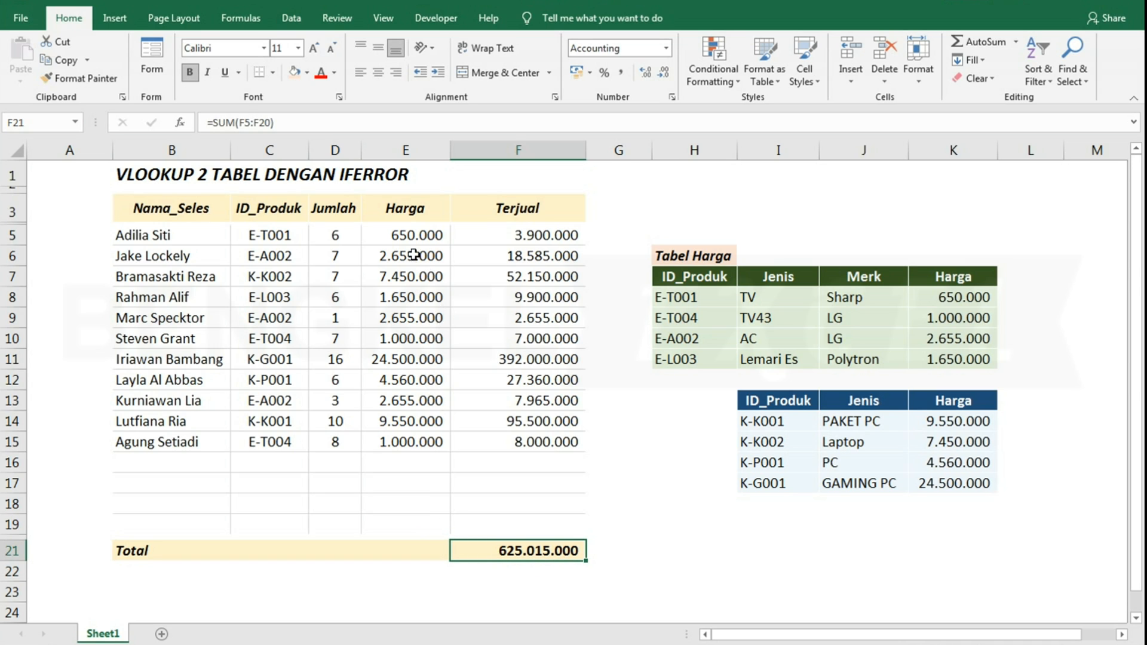
click(405, 237)
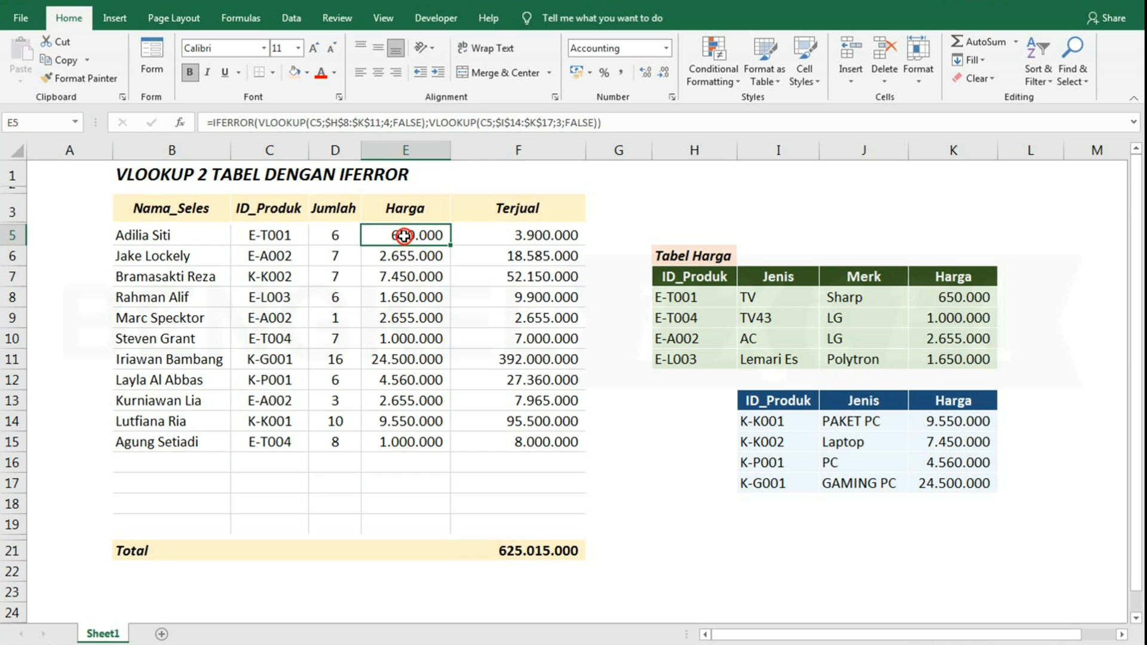
click(465, 403)
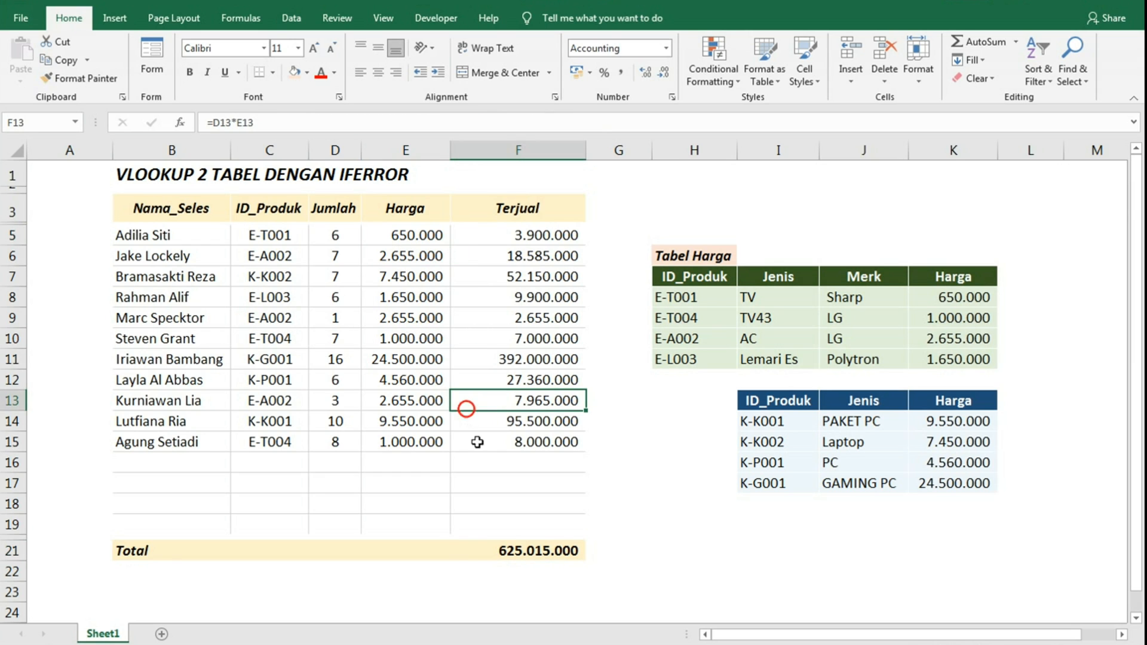